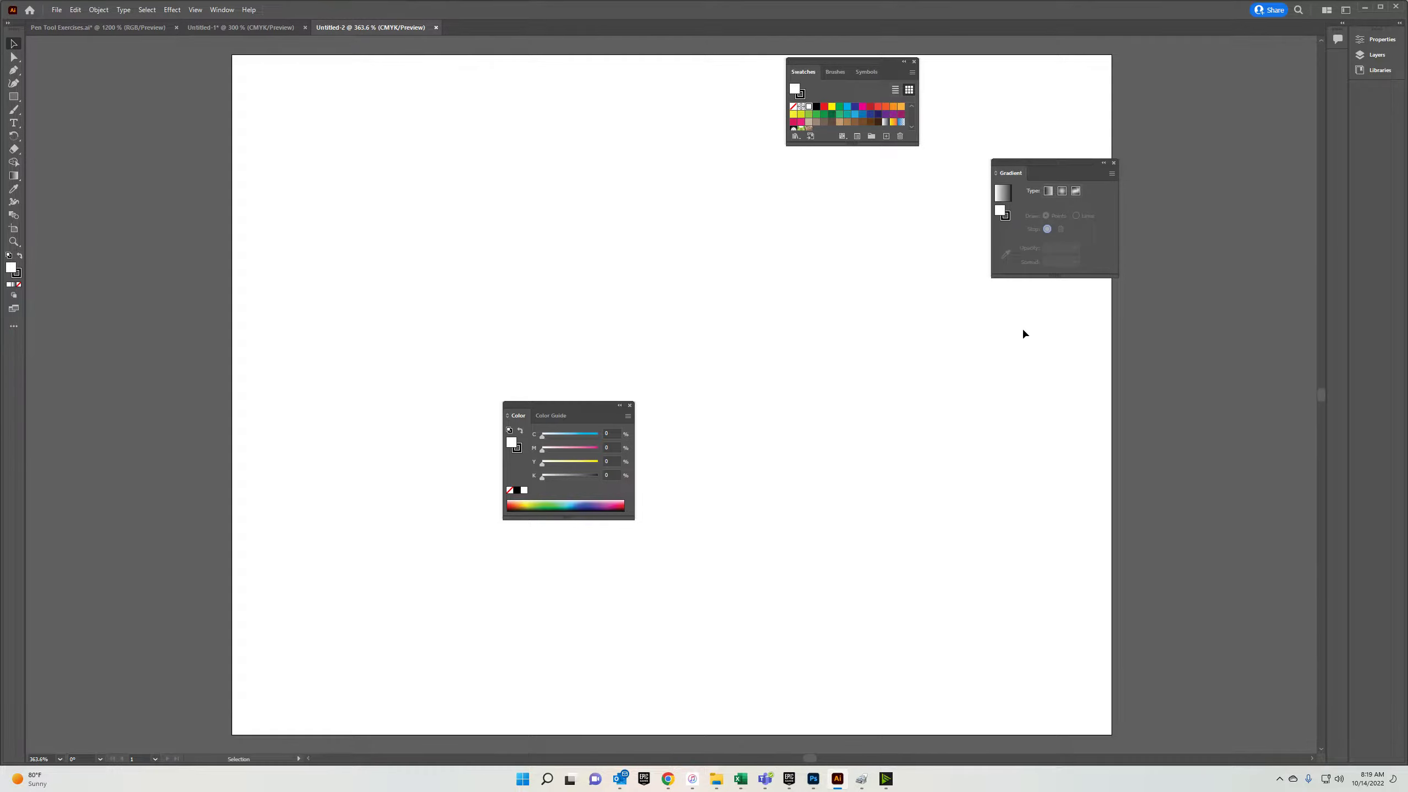
Draw a large rectangle overlapping the artboard's left edge and fill it with red.
key("ctrl+equal")
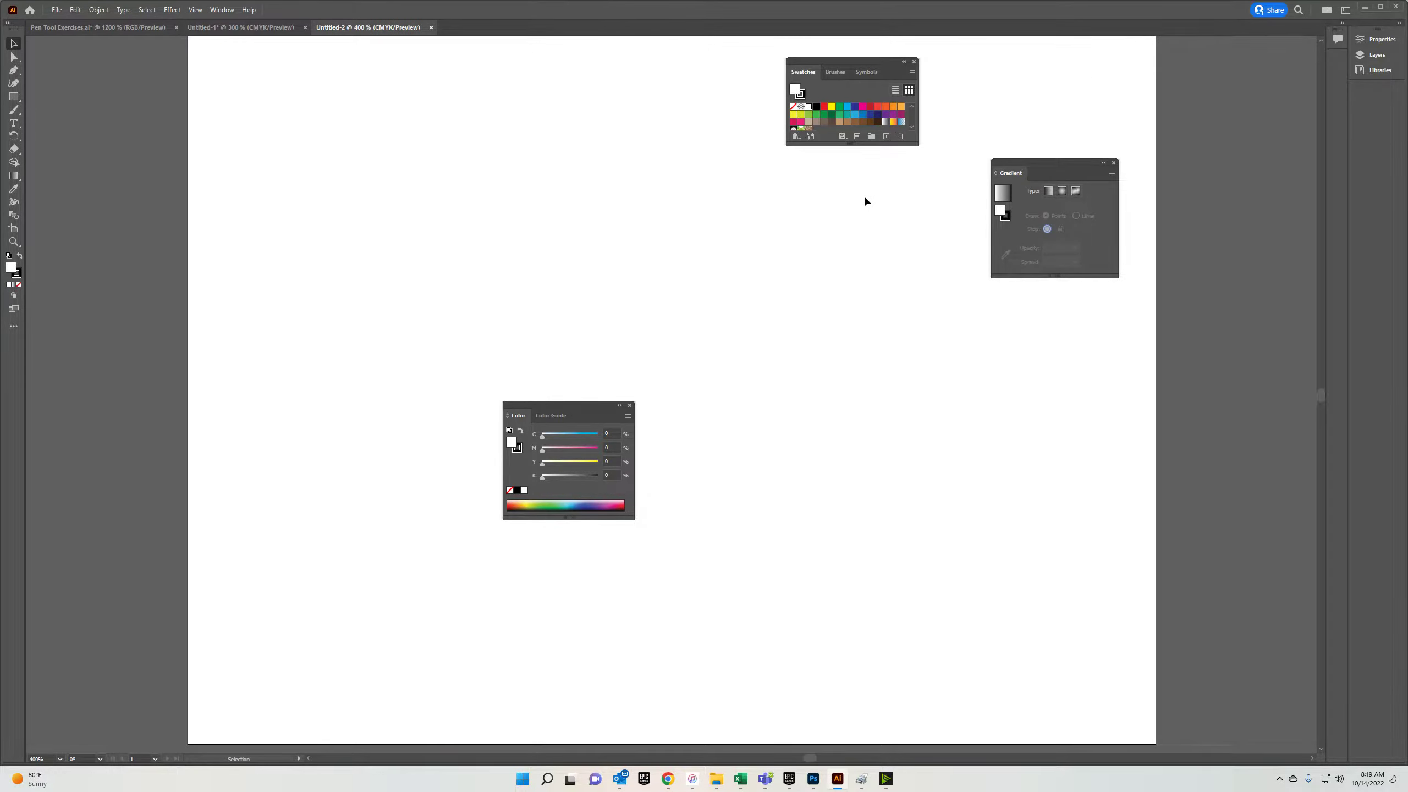
key("ctrl+minus")
key("ctrl+minus")
key("space")
left_click_drag(487, 294, 569, 347)
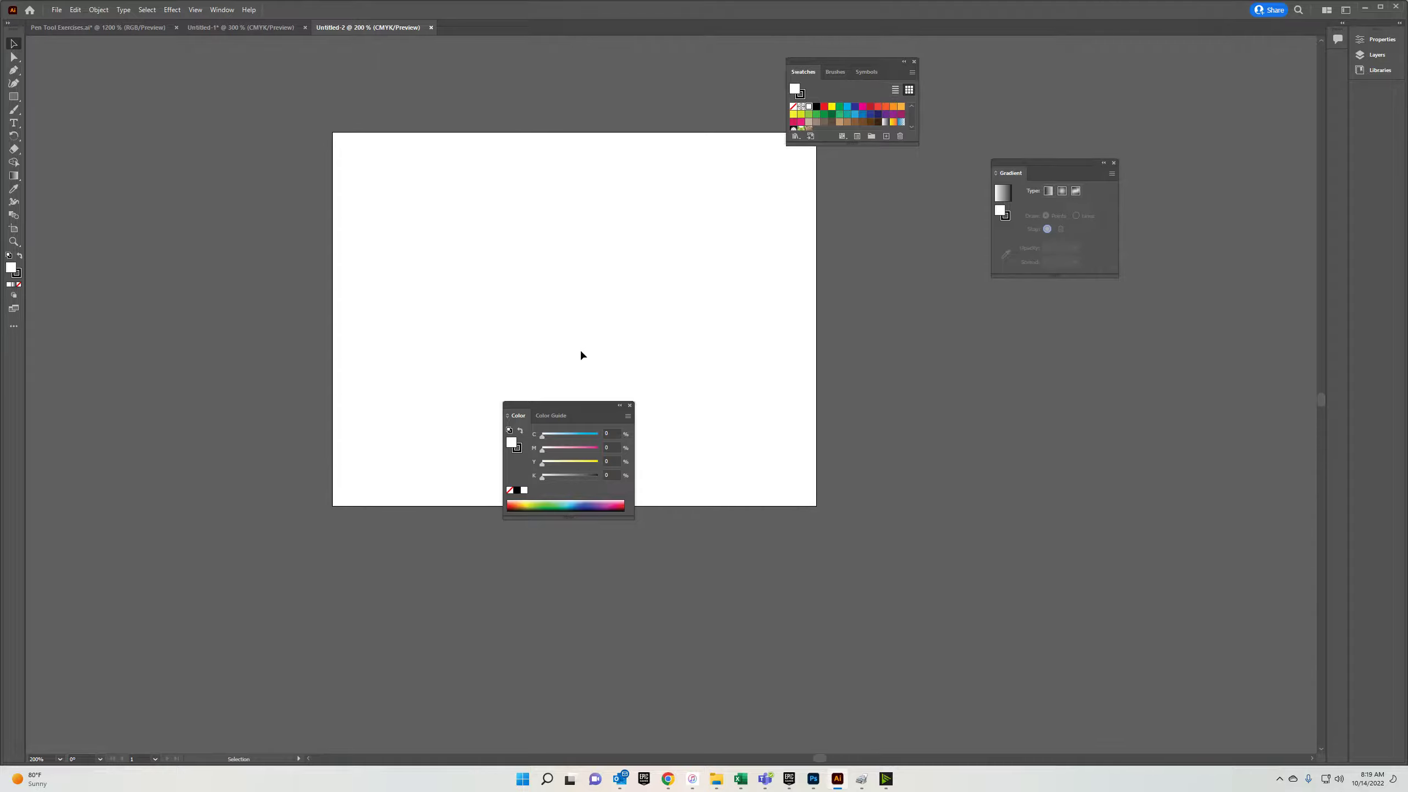
left_click(14, 96)
left_click_drag(86, 138, 447, 361)
left_click(824, 107)
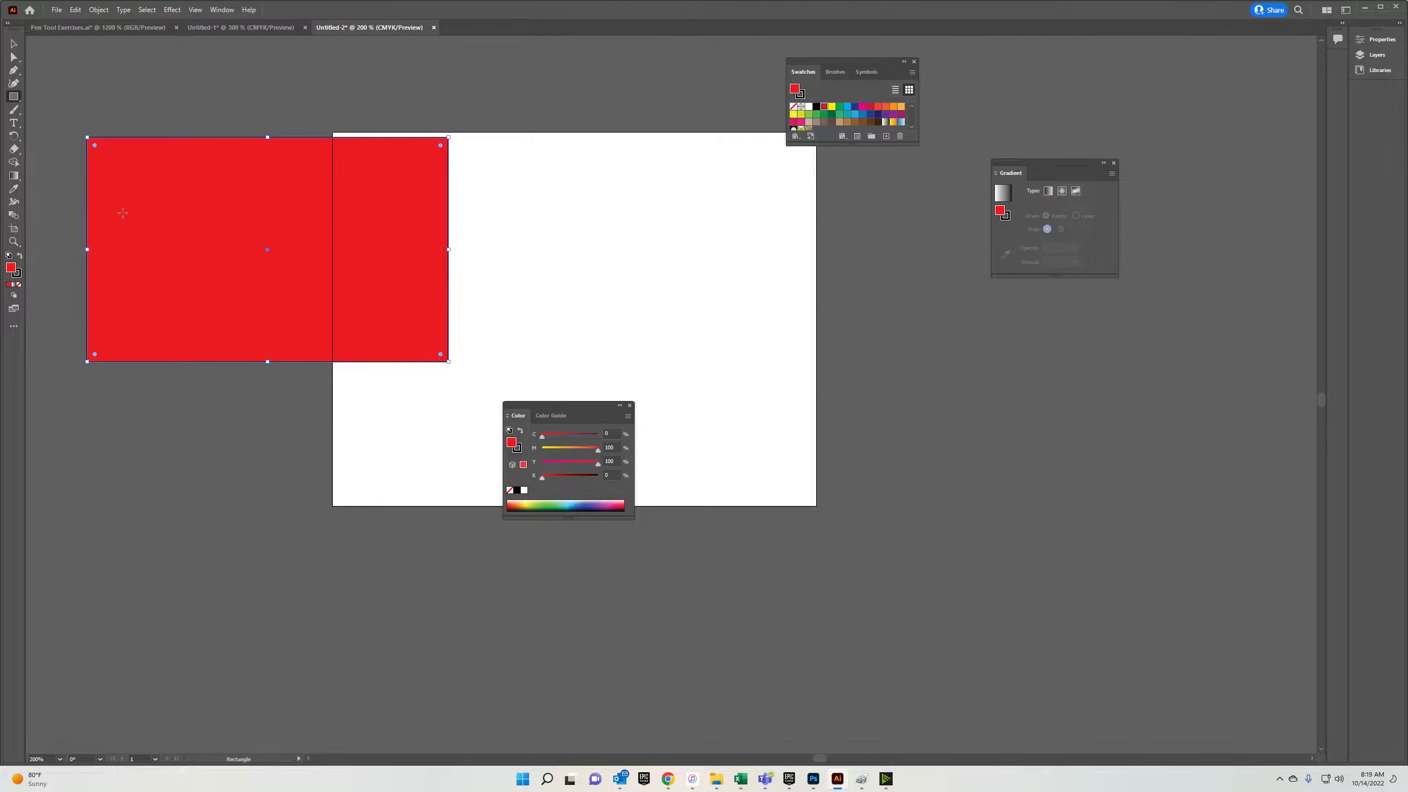
left_click(13, 162)
left_click(13, 229)
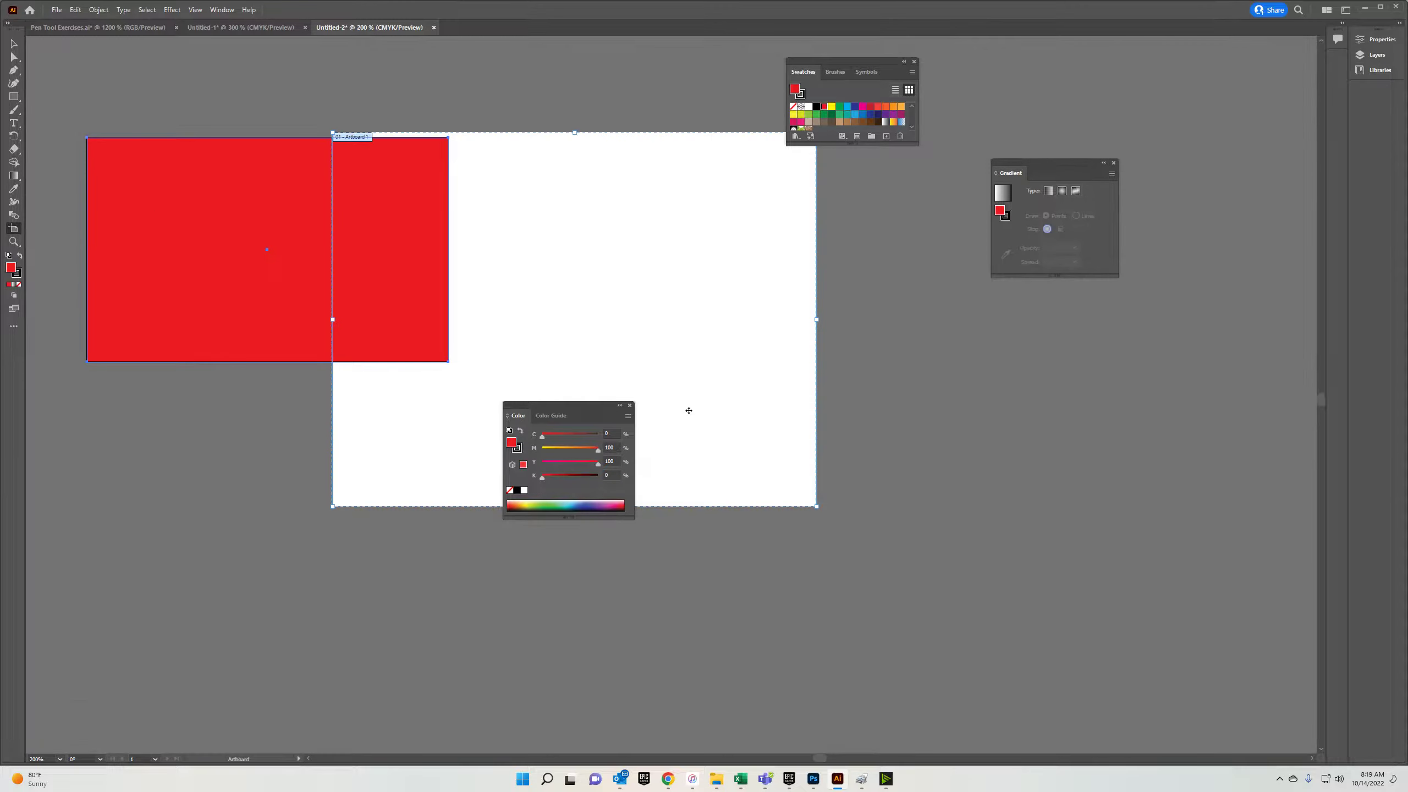
Switch to Chrome, search for "bing images" in a new tab, and open the Bing Image Inspiration Feed.
mouse_move(665, 777)
left_click(683, 705)
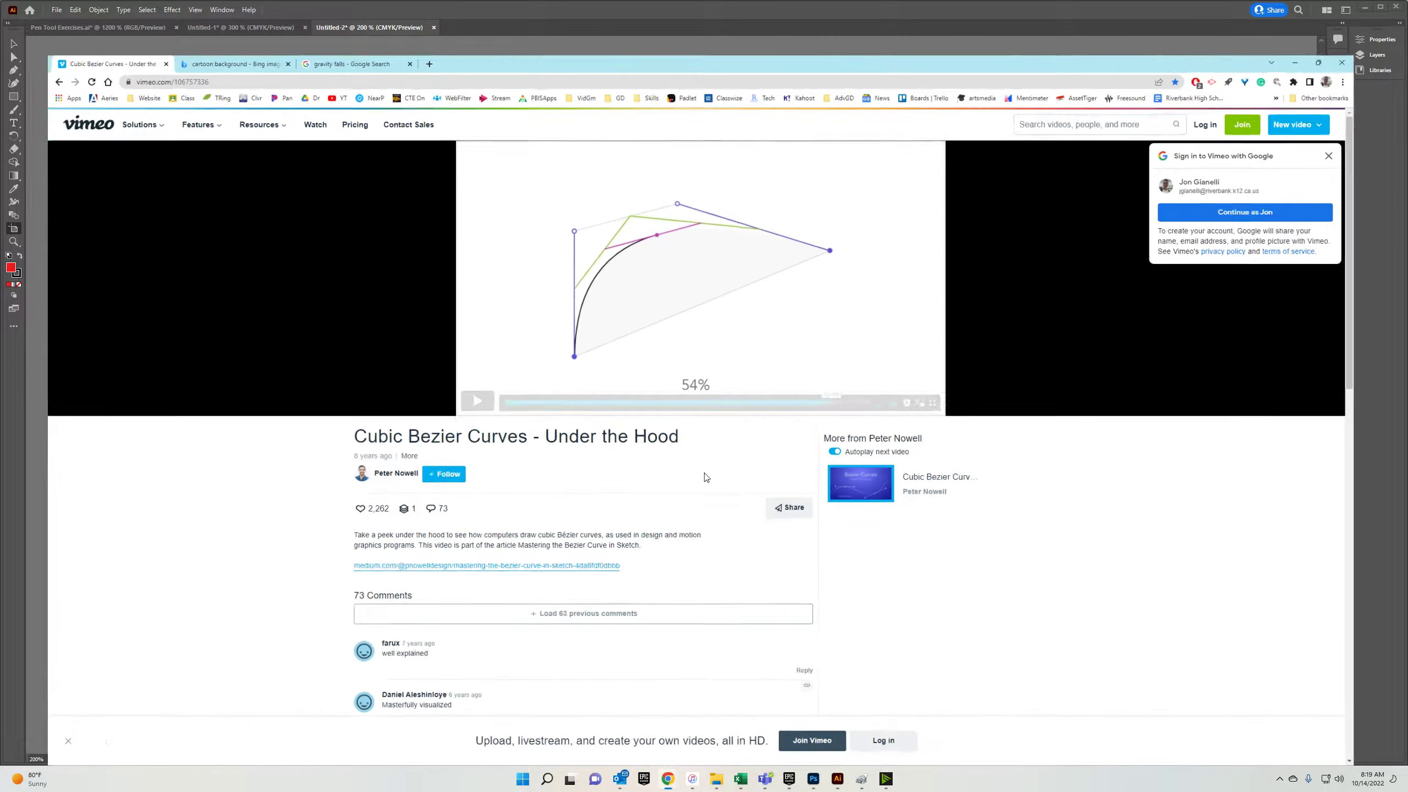
left_click(411, 10)
type("bing images")
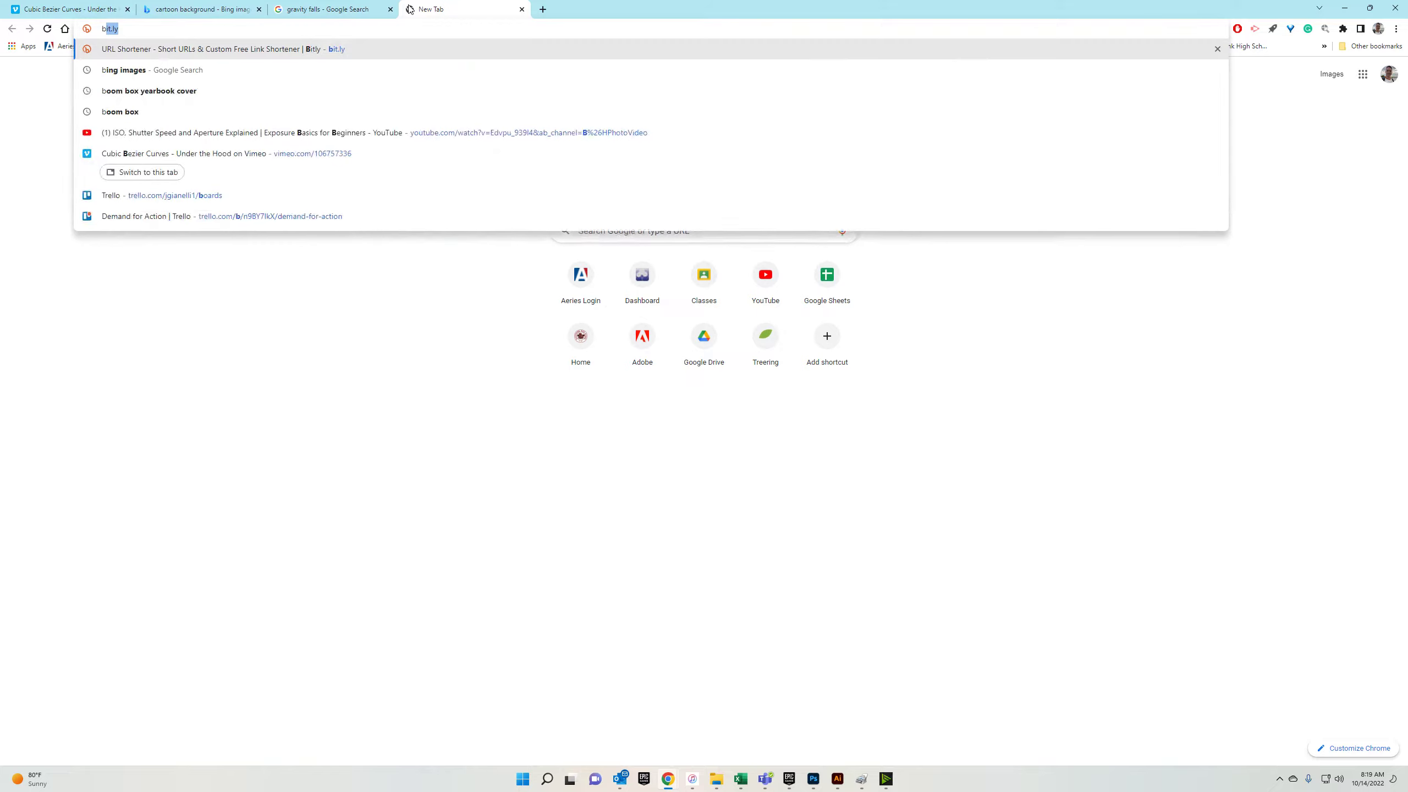
key("Return")
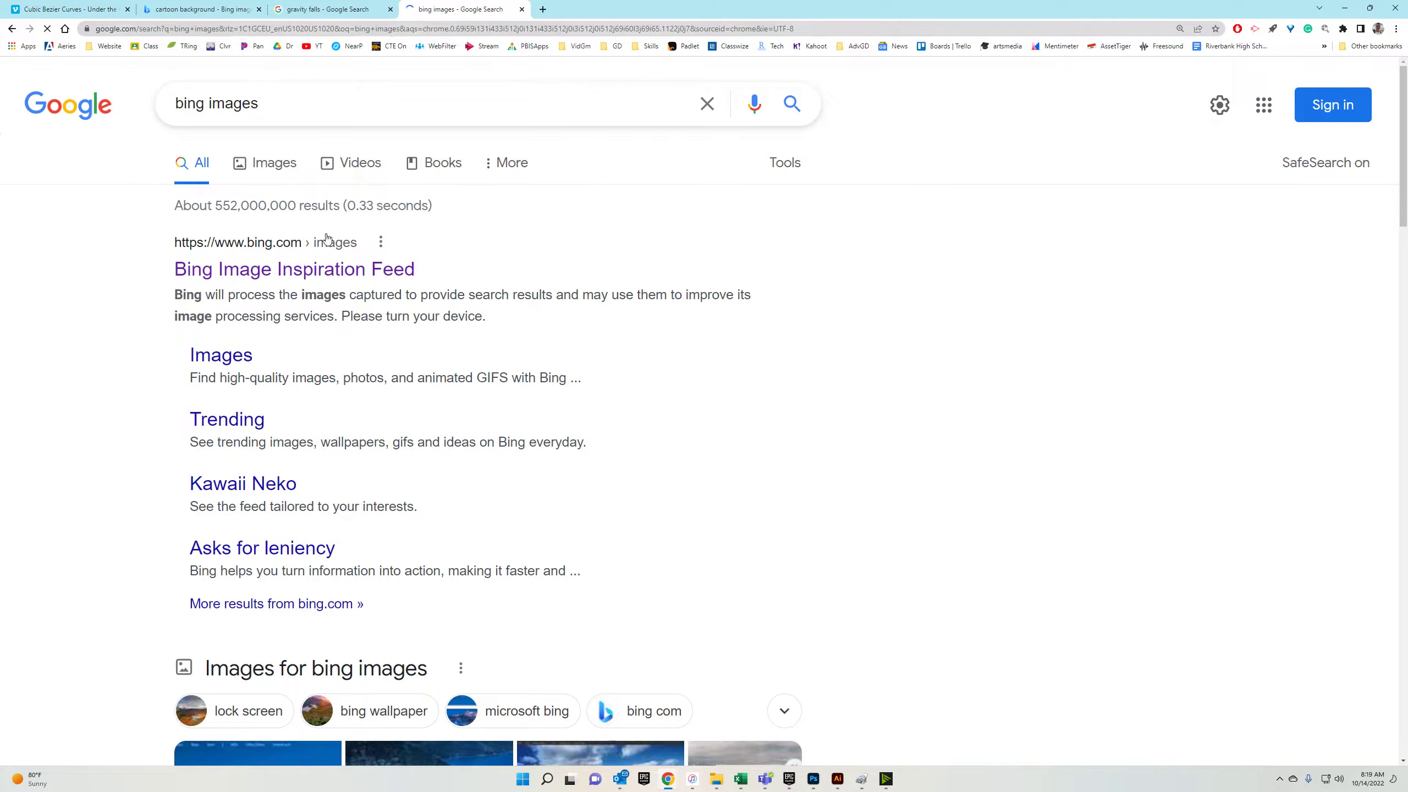
left_click(276, 279)
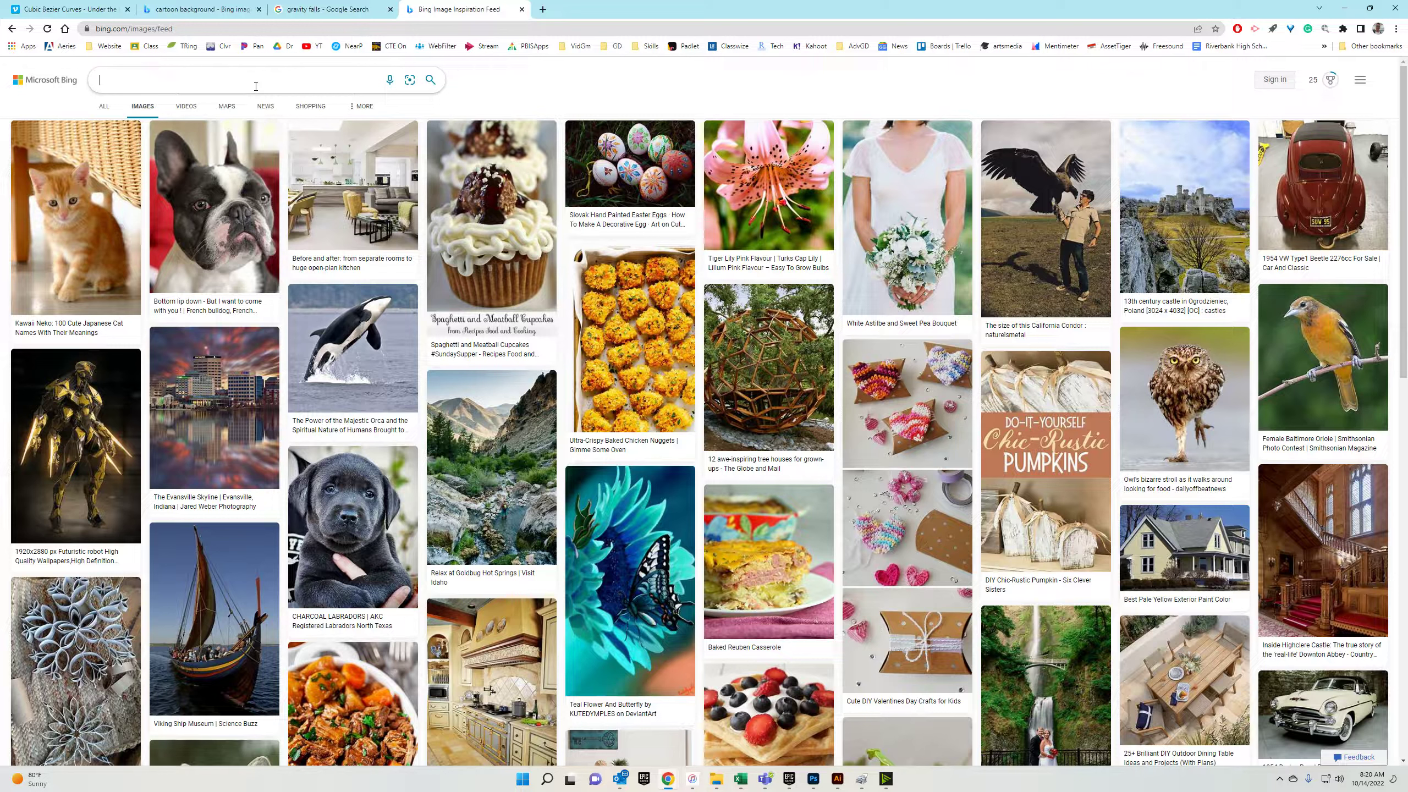
Search Bing images for "gravity falls" and filter the results to extra large images.
type("gravity falls")
key("Return")
left_click(1350, 102)
left_click(119, 129)
left_click(119, 217)
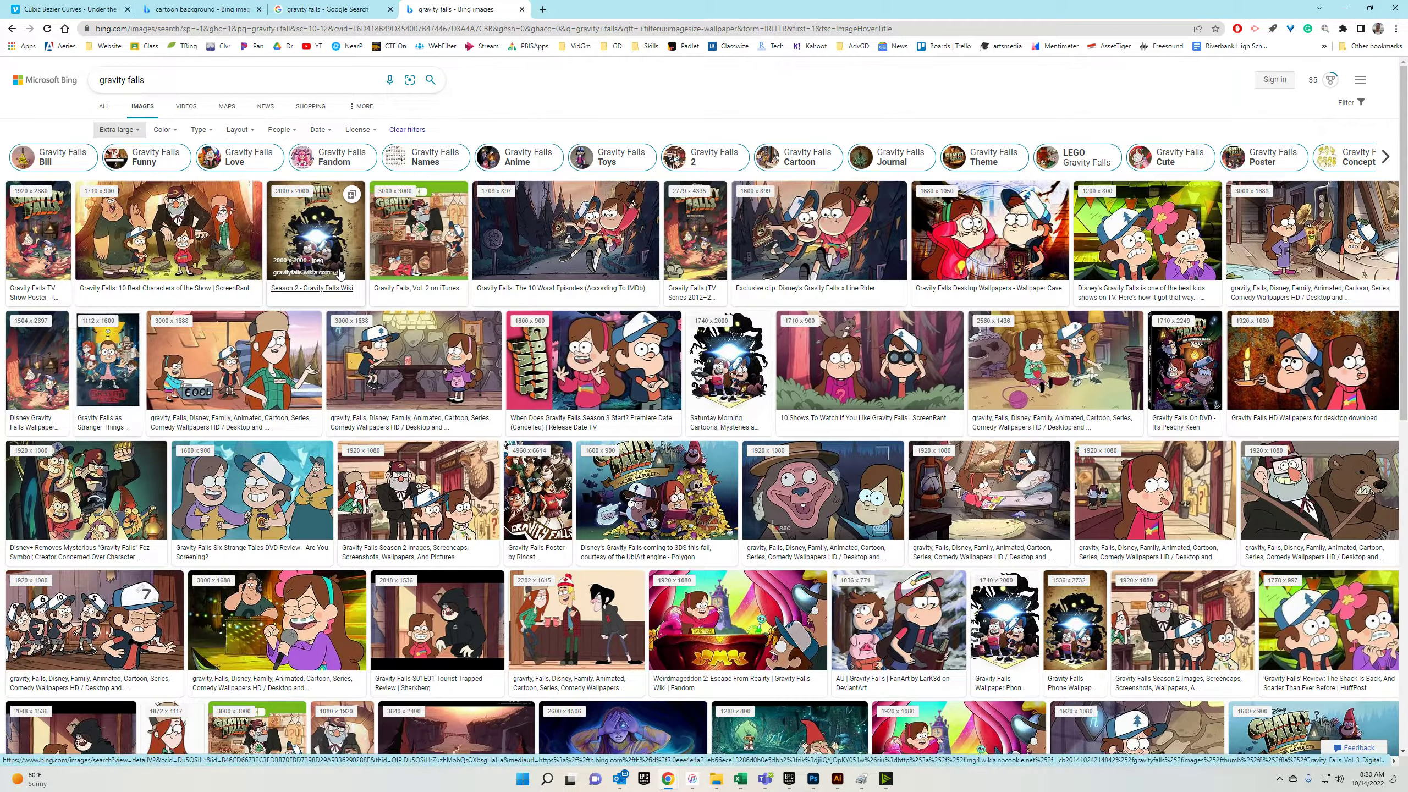
Open the picture of the girl in the pink sweater sticking out her tongue and copy the image.
left_click(1155, 489)
right_click(625, 273)
left_click(653, 313)
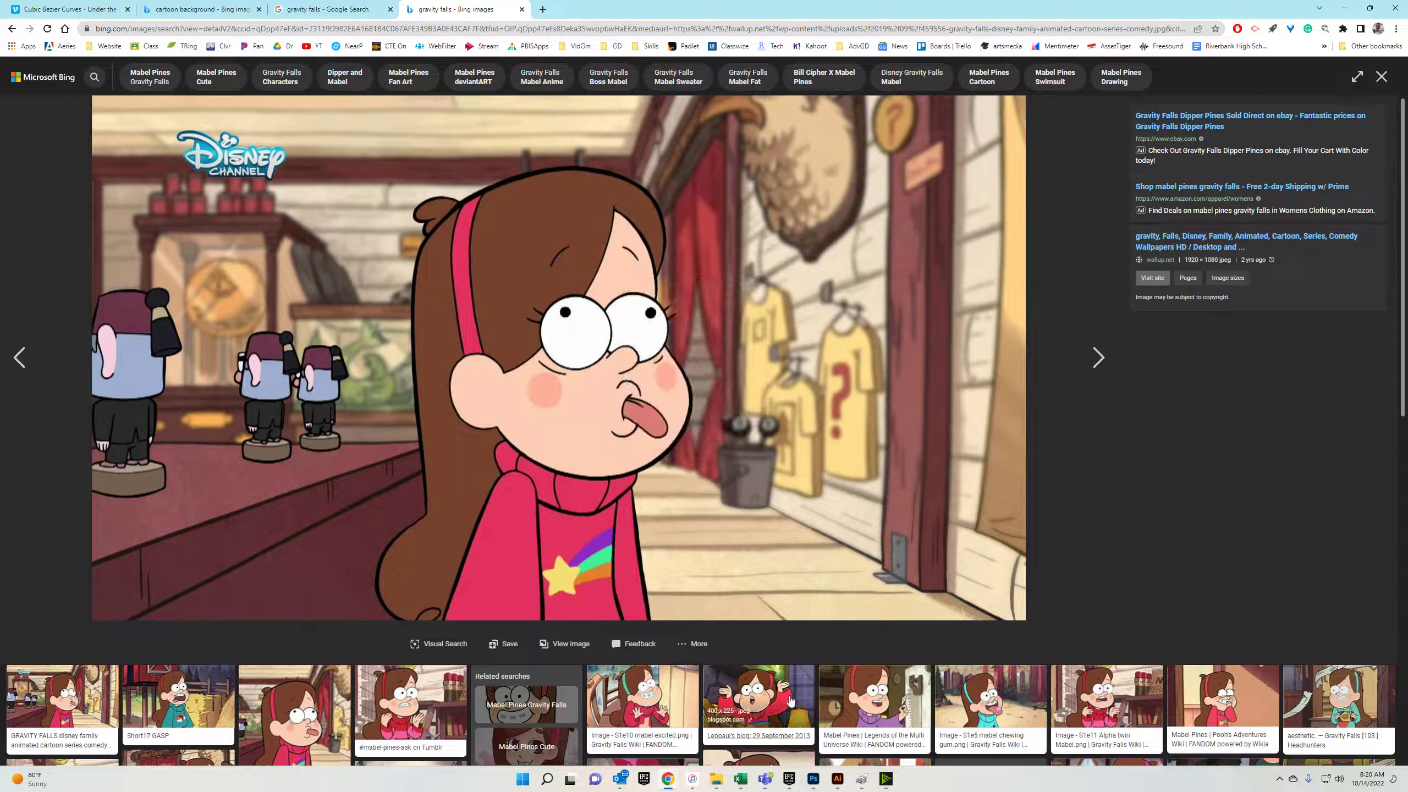
Return to the Untitled-2 document in Illustrator, delete the red rectangle, and paste the copied image.
left_click(836, 779)
left_click(631, 117)
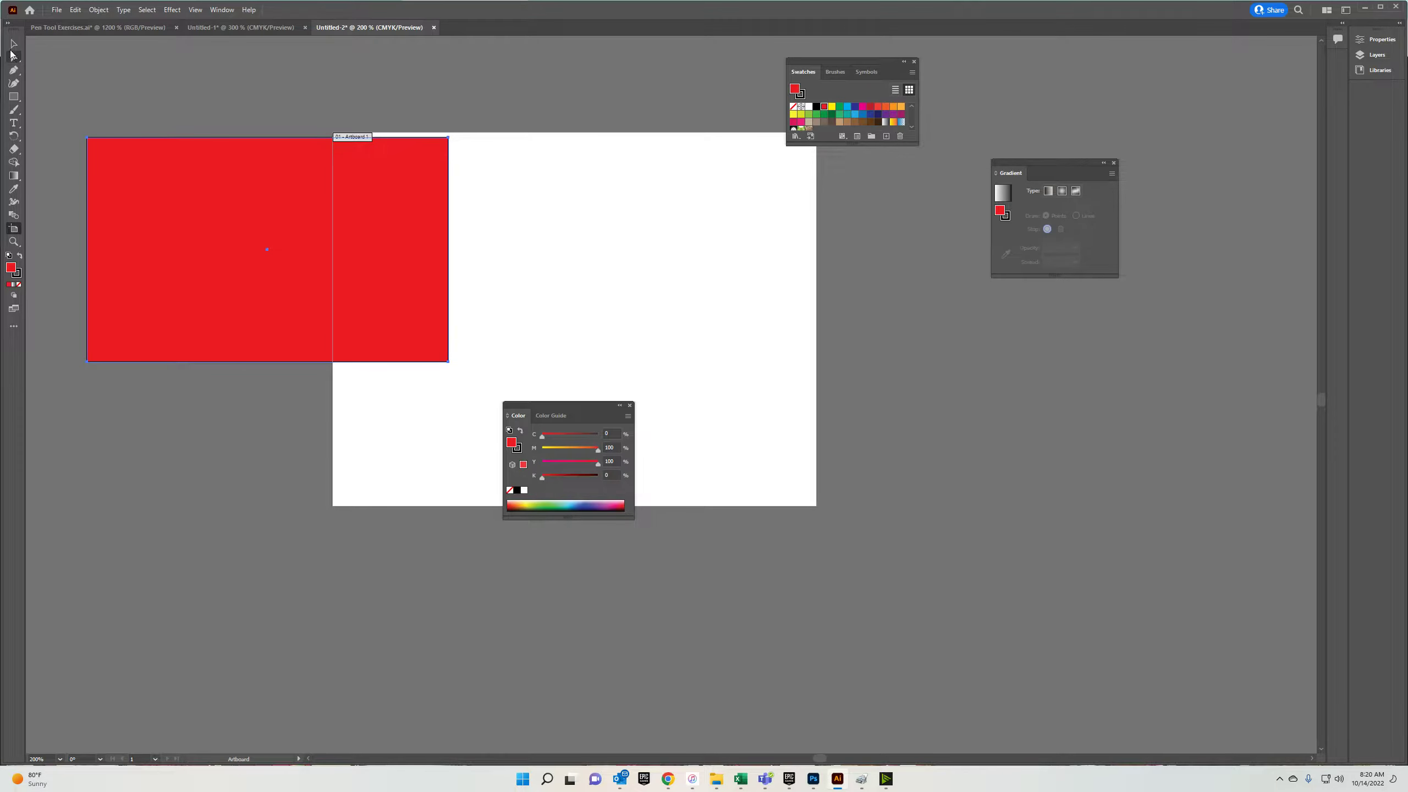
left_click(11, 54)
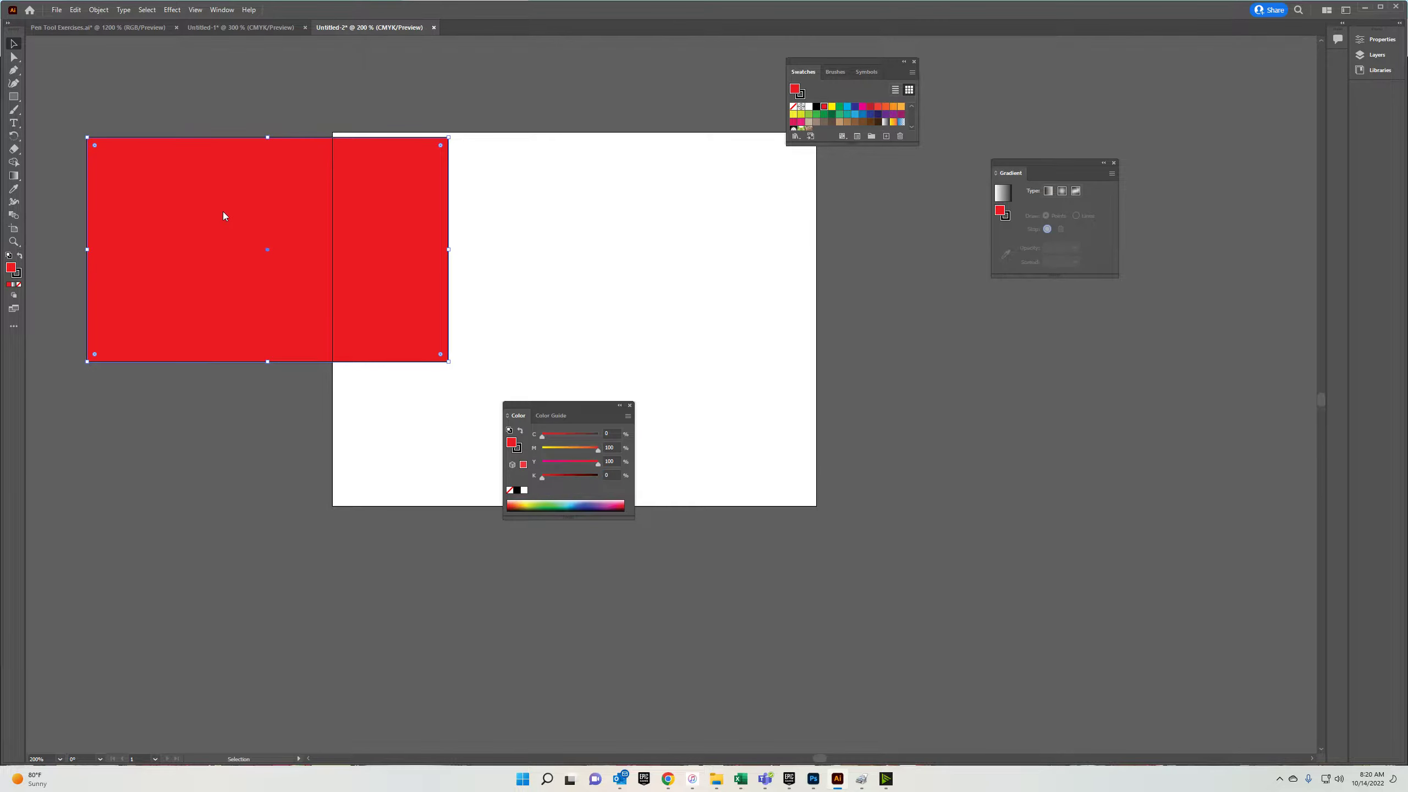
key("Delete")
key("ctrl+v")
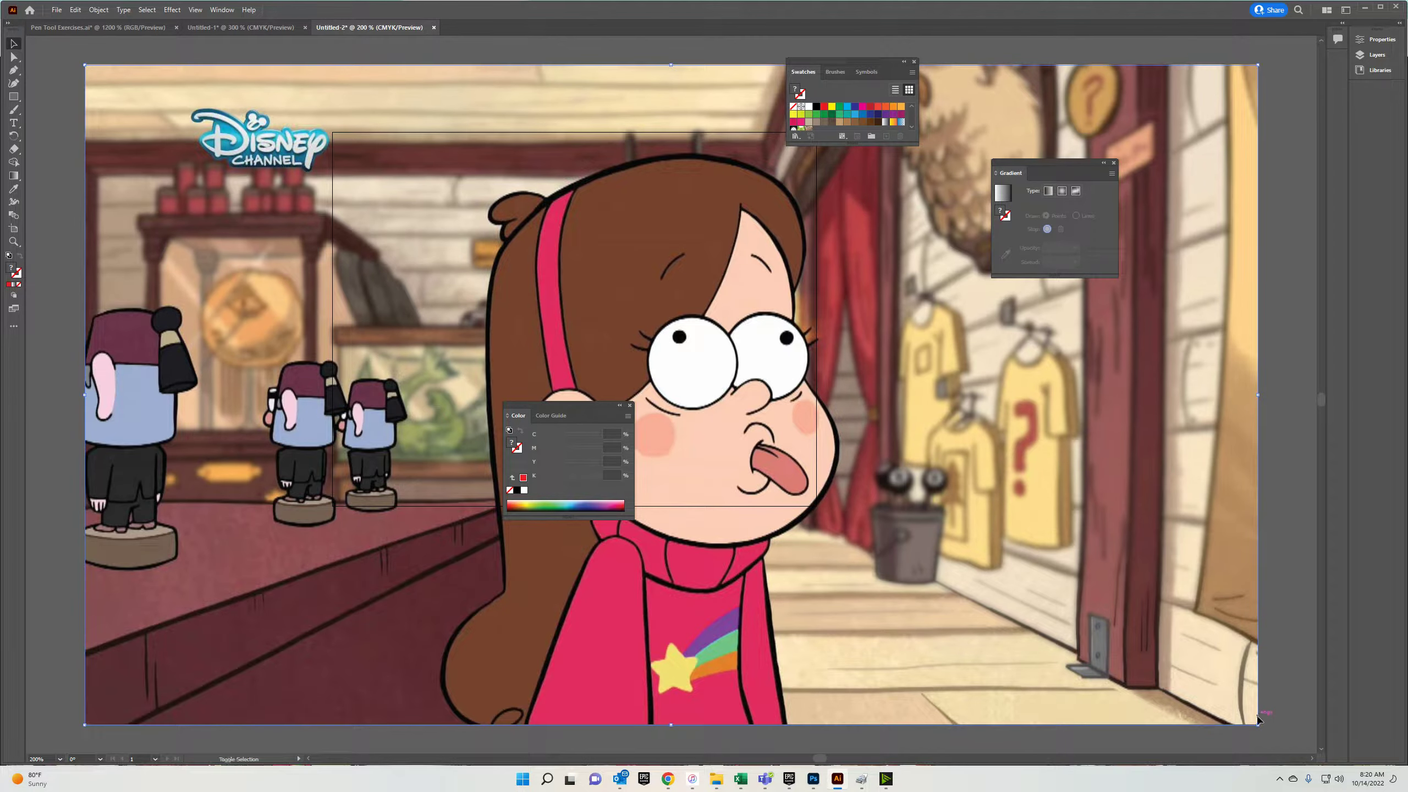
Scale the pasted image down to the artboard's height and align it with the artboard's upper-left corner.
left_click_drag(1257, 724, 879, 509)
left_click_drag(788, 413, 658, 275)
left_click_drag(748, 366, 998, 524)
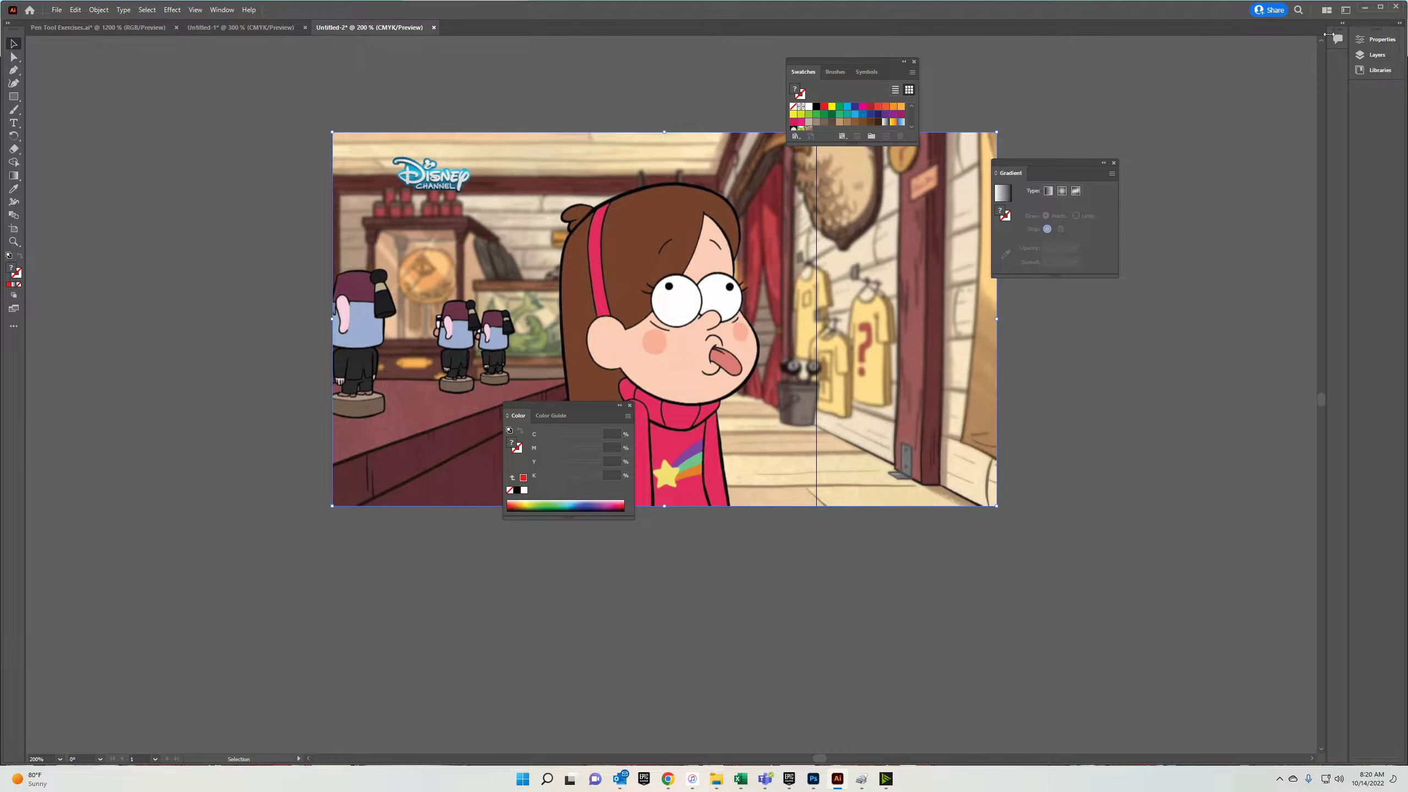
Expand Layer 1 to show its contents and try locking the pasted image.
left_click(1375, 55)
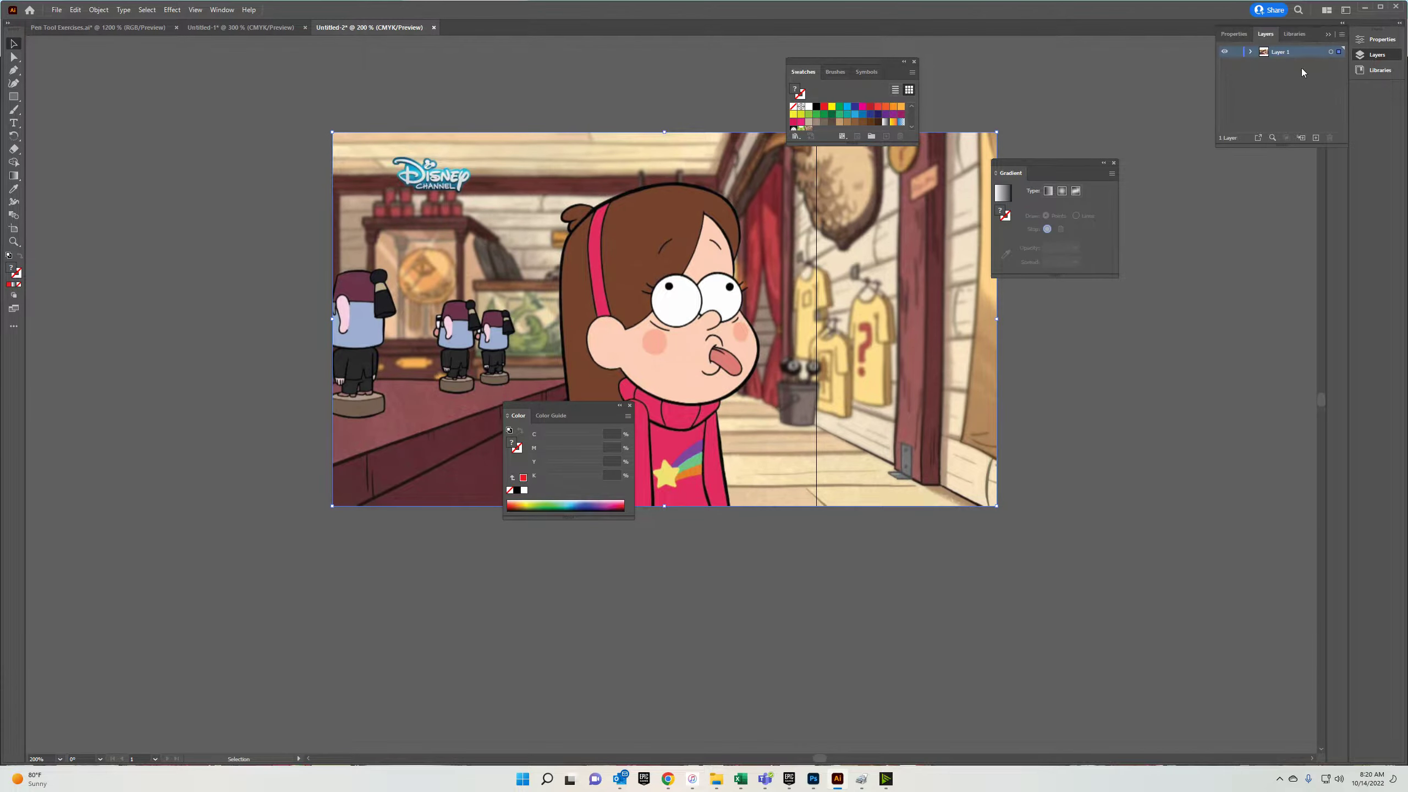
left_click(1251, 52)
left_click(1237, 64)
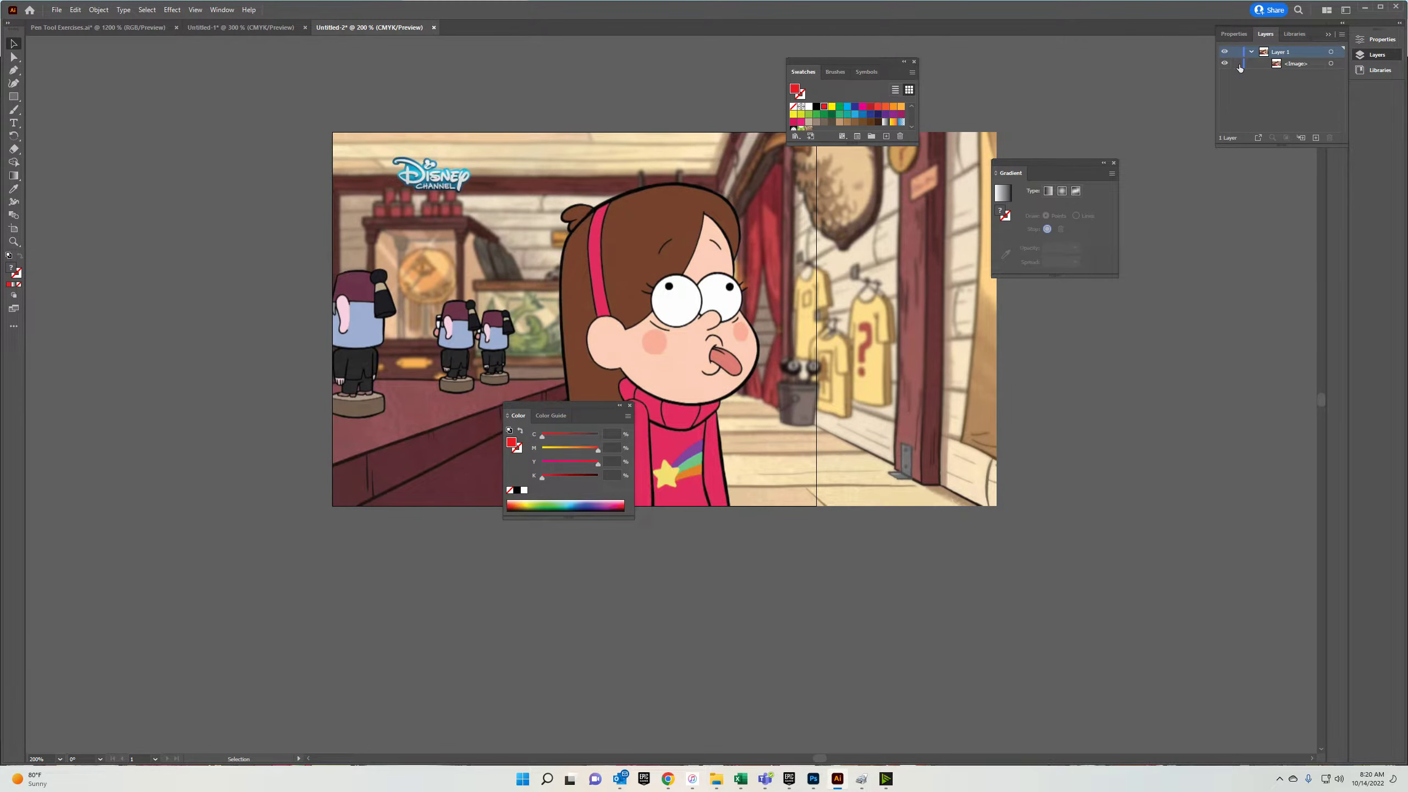
Select the pasted image and reduce its opacity to 44%.
left_click(1377, 39)
left_click(846, 240)
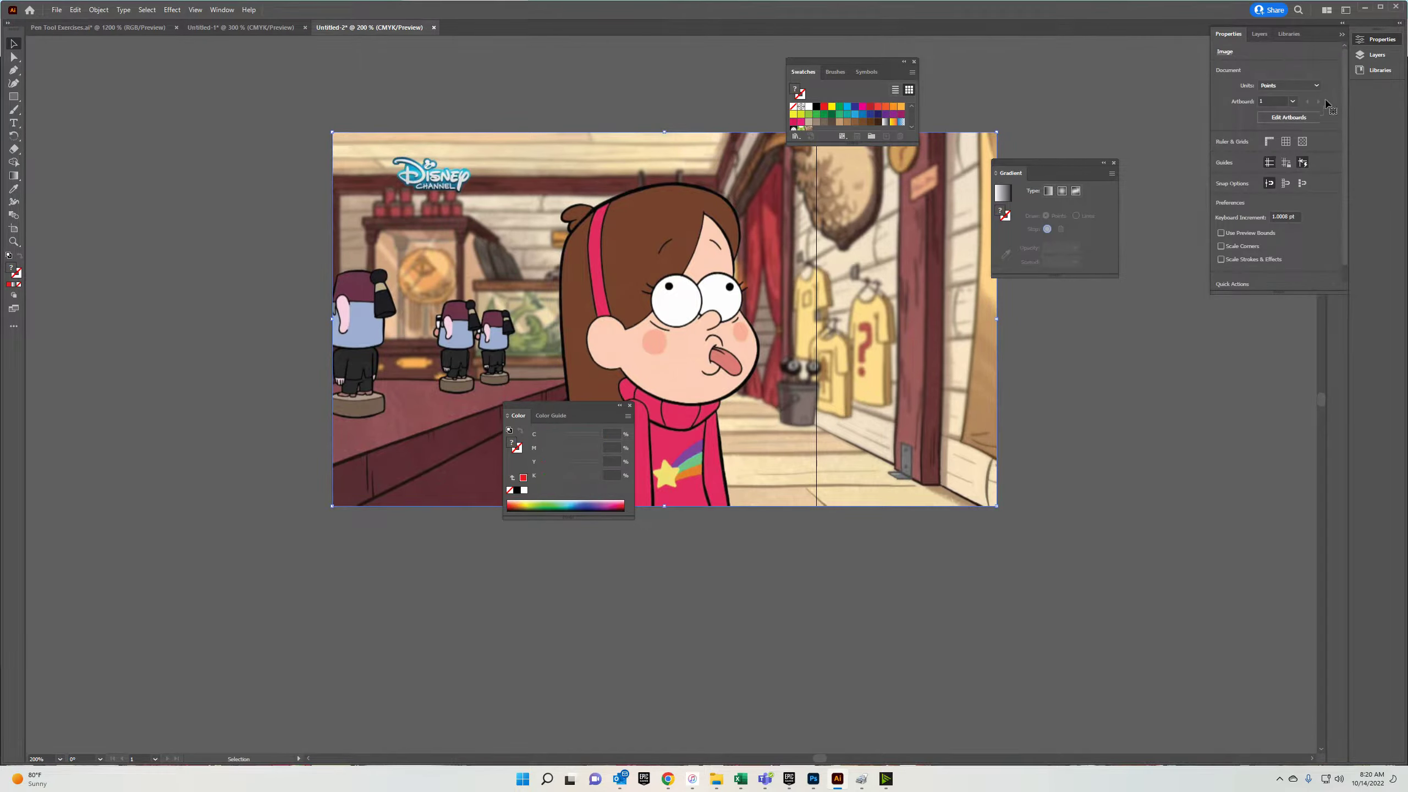
left_click(1290, 185)
left_click_drag(1277, 201, 1269, 204)
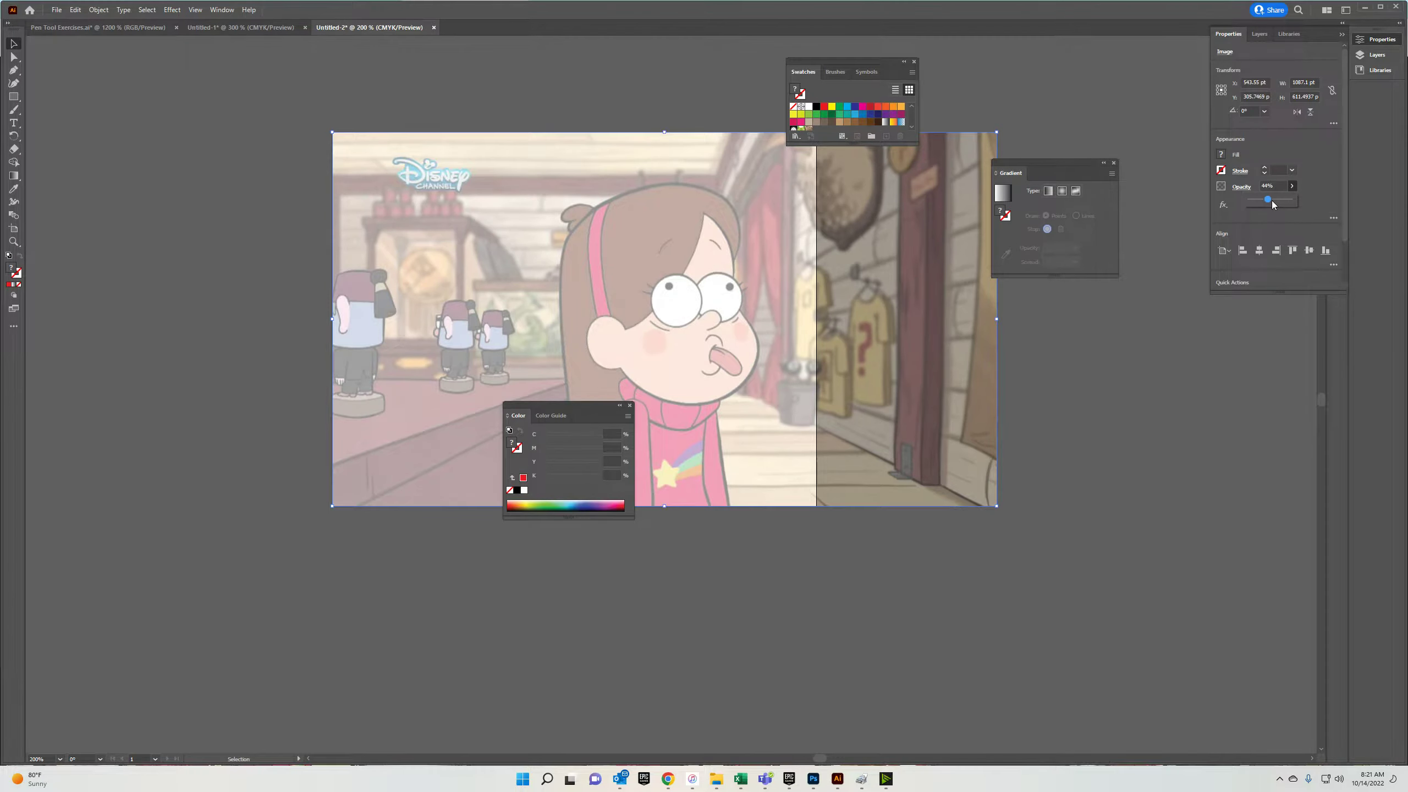
Lock the faded image within Layer 1 and close the floating color controls covering the character.
left_click(1369, 59)
left_click(1237, 63)
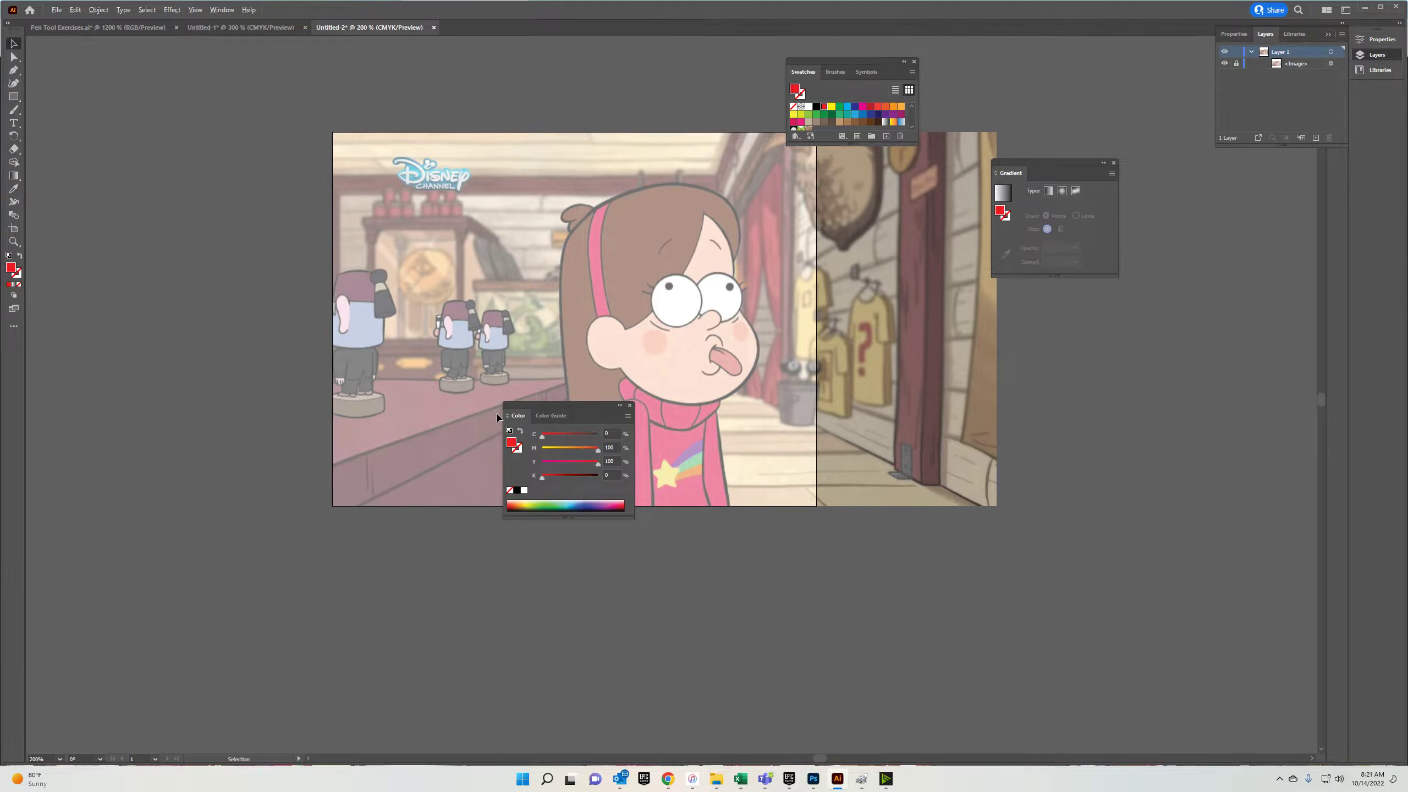
left_click(630, 405)
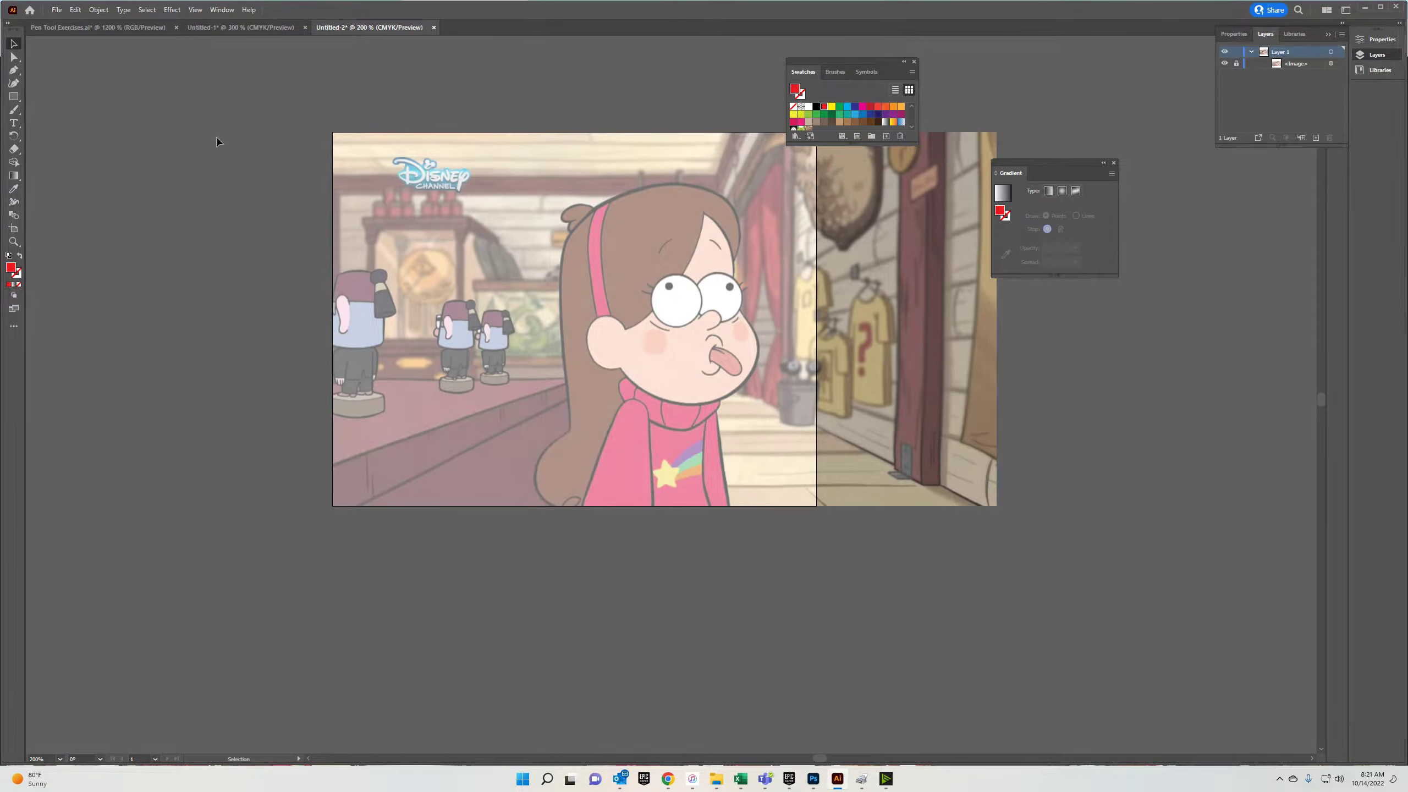
Start a Pen tool path at the lower end of the right-hand sleeve and trace up the sleeve and collar to the chin.
left_click(13, 70)
scroll(554, 505, "up", 1)
scroll(648, 566, "up", 1)
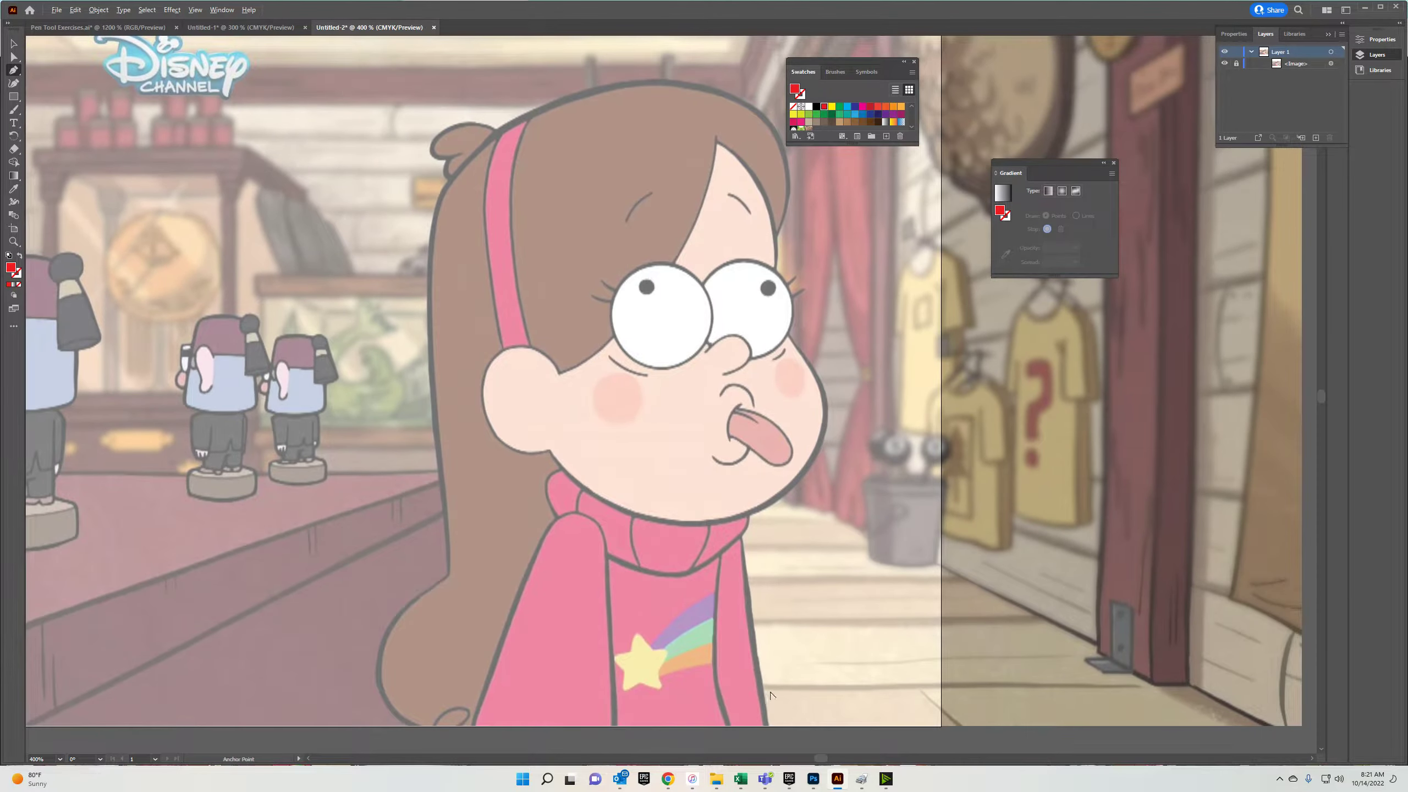
scroll(773, 702, "up", 2)
scroll(762, 687, "down", 1)
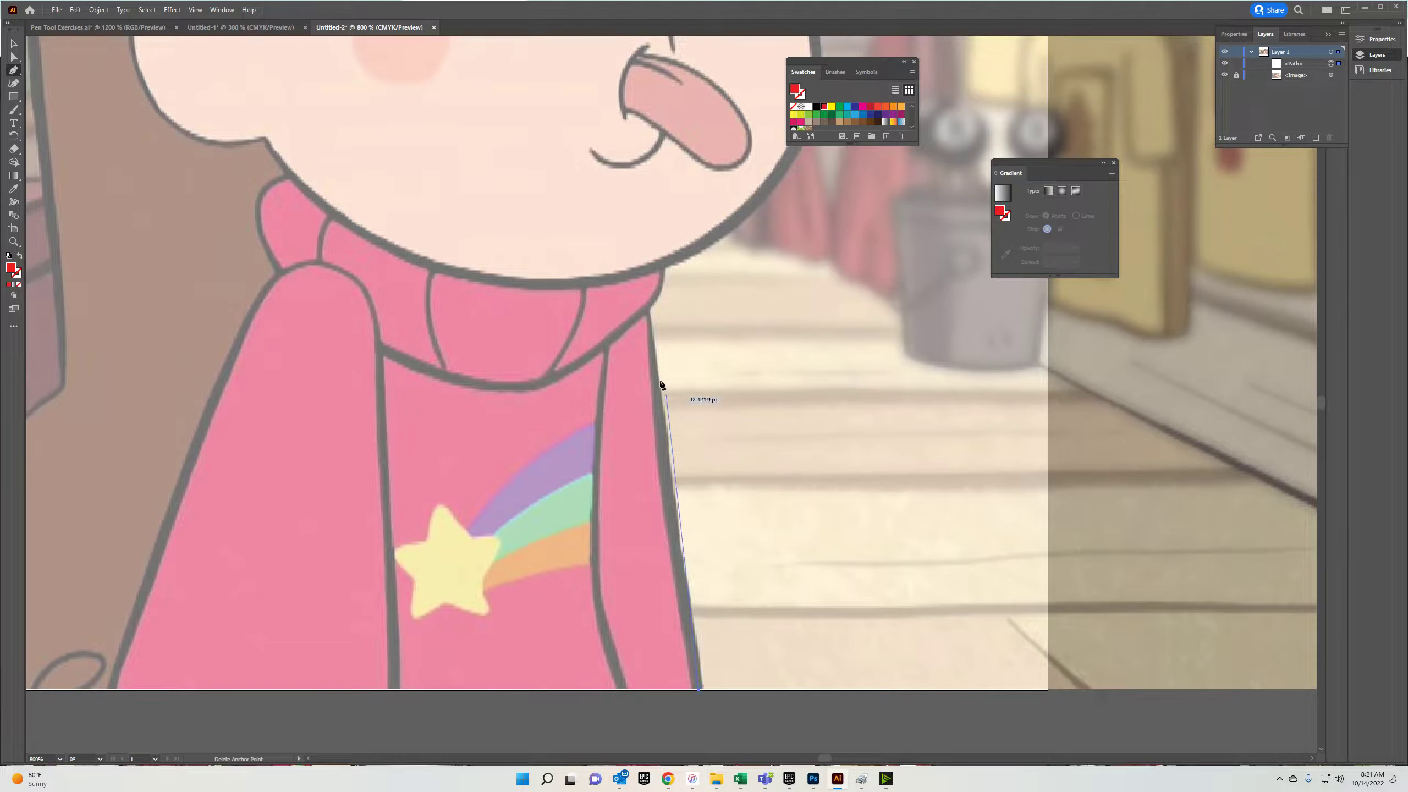
left_click(699, 689)
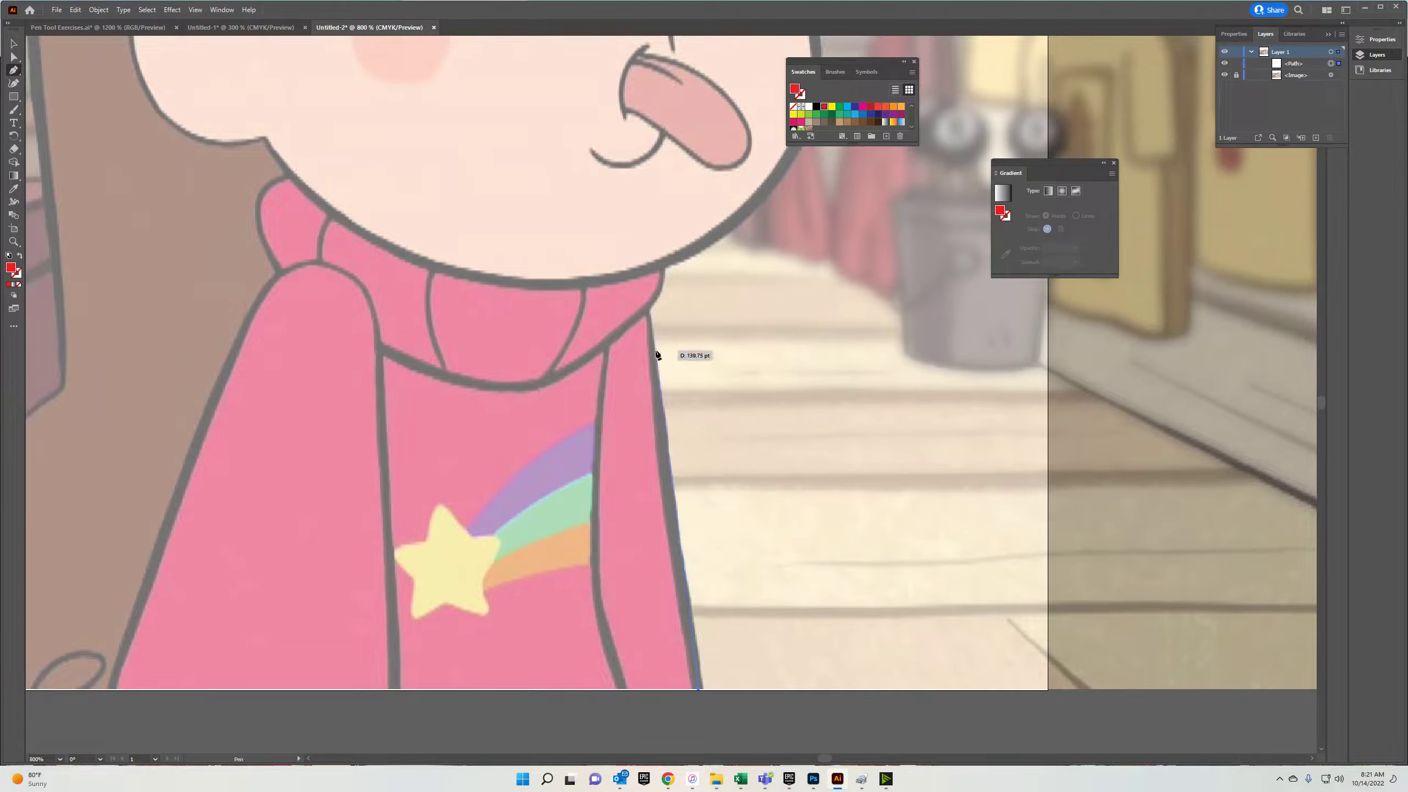
left_click(648, 314)
left_click_drag(657, 268, 651, 258)
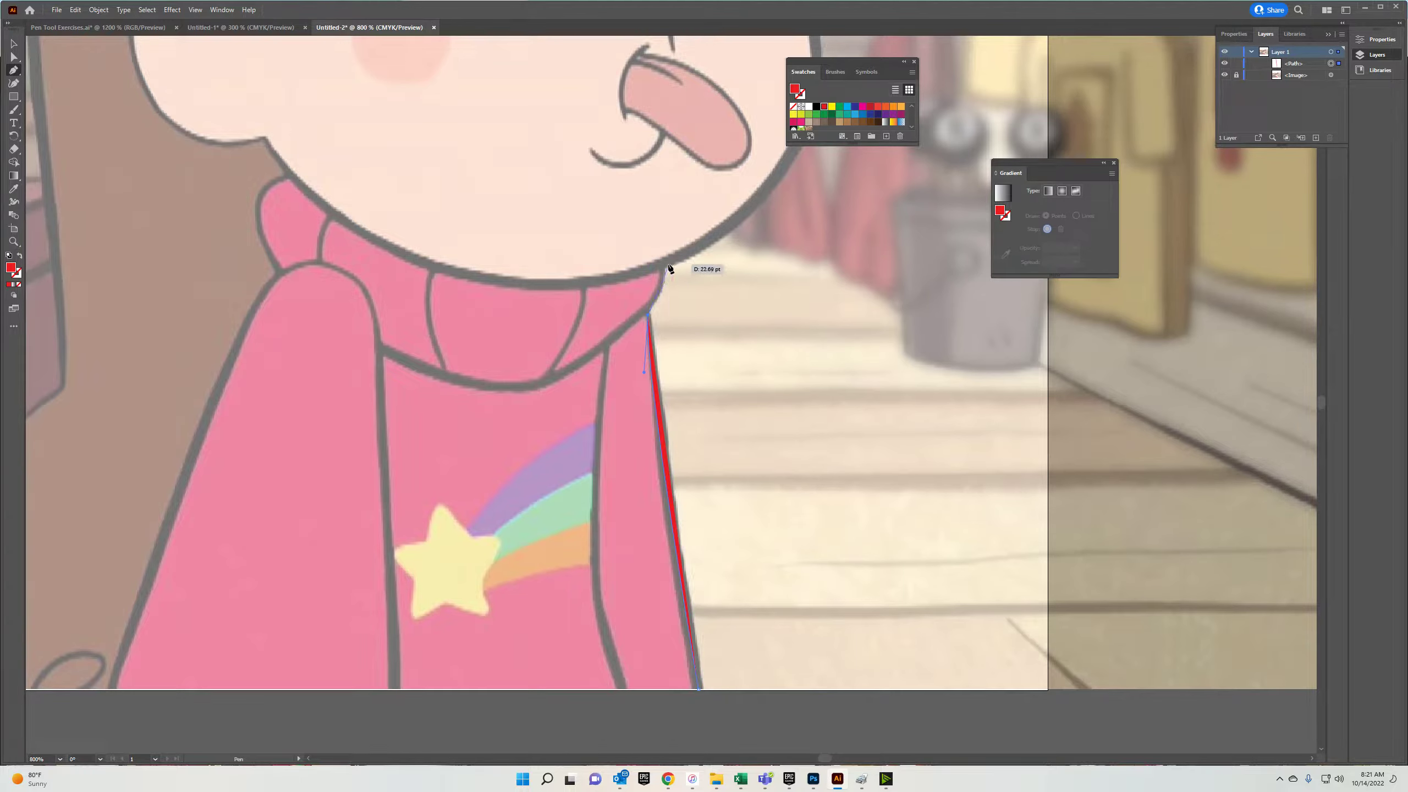
left_click_drag(663, 267, 661, 256)
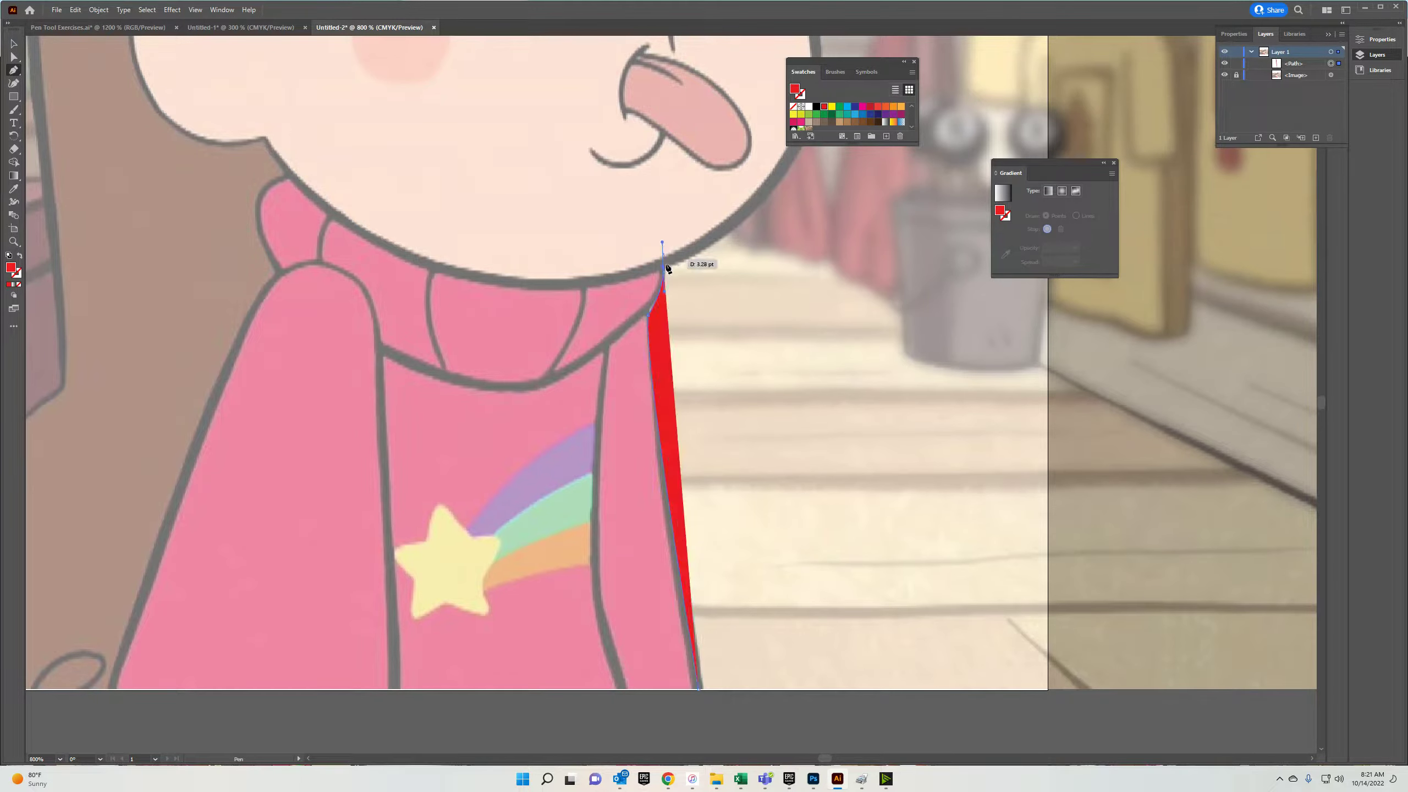
Undo the misplaced anchor beside the chin and extend the path along the jaw with one curve to the cheek.
left_click(712, 243)
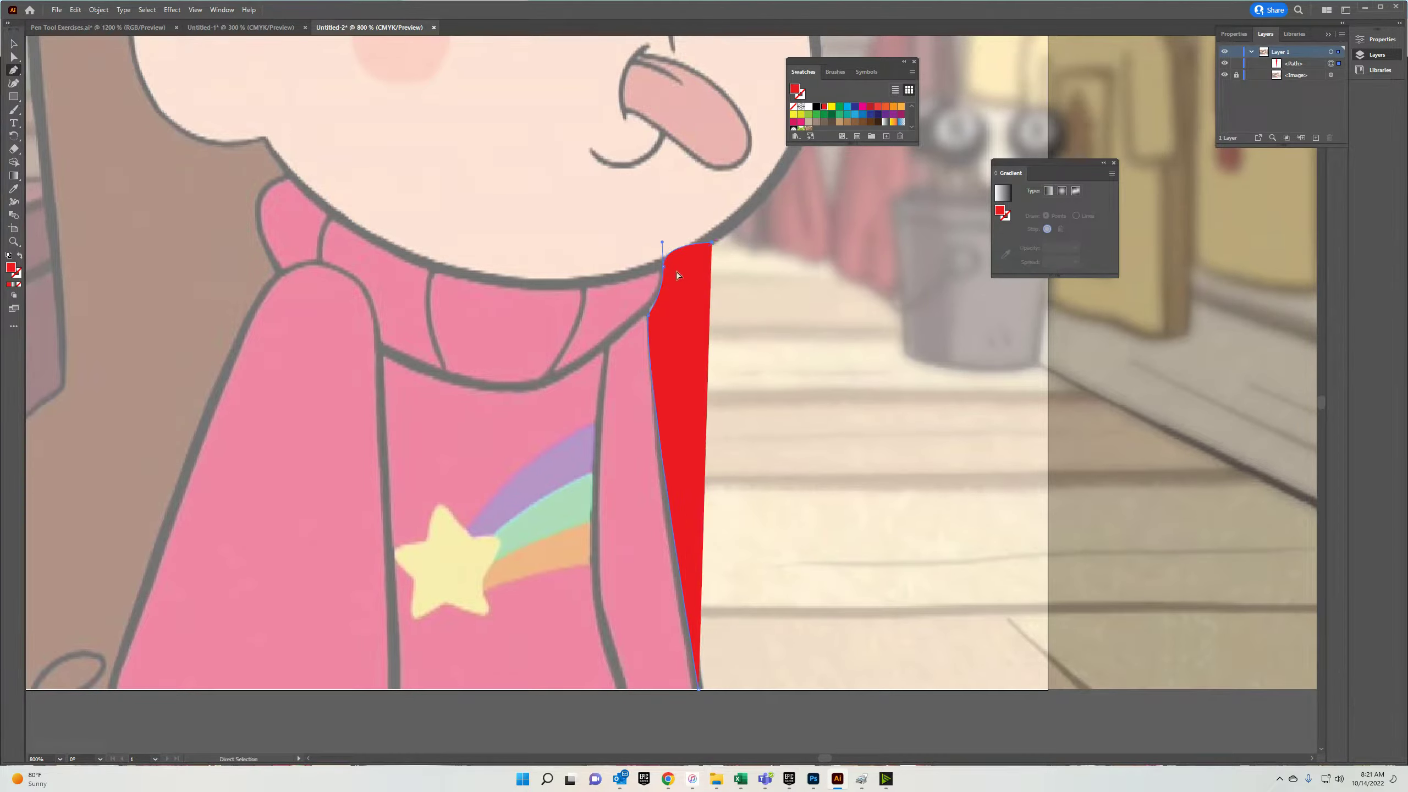
key("ctrl+z")
left_click_drag(743, 275, 563, 679)
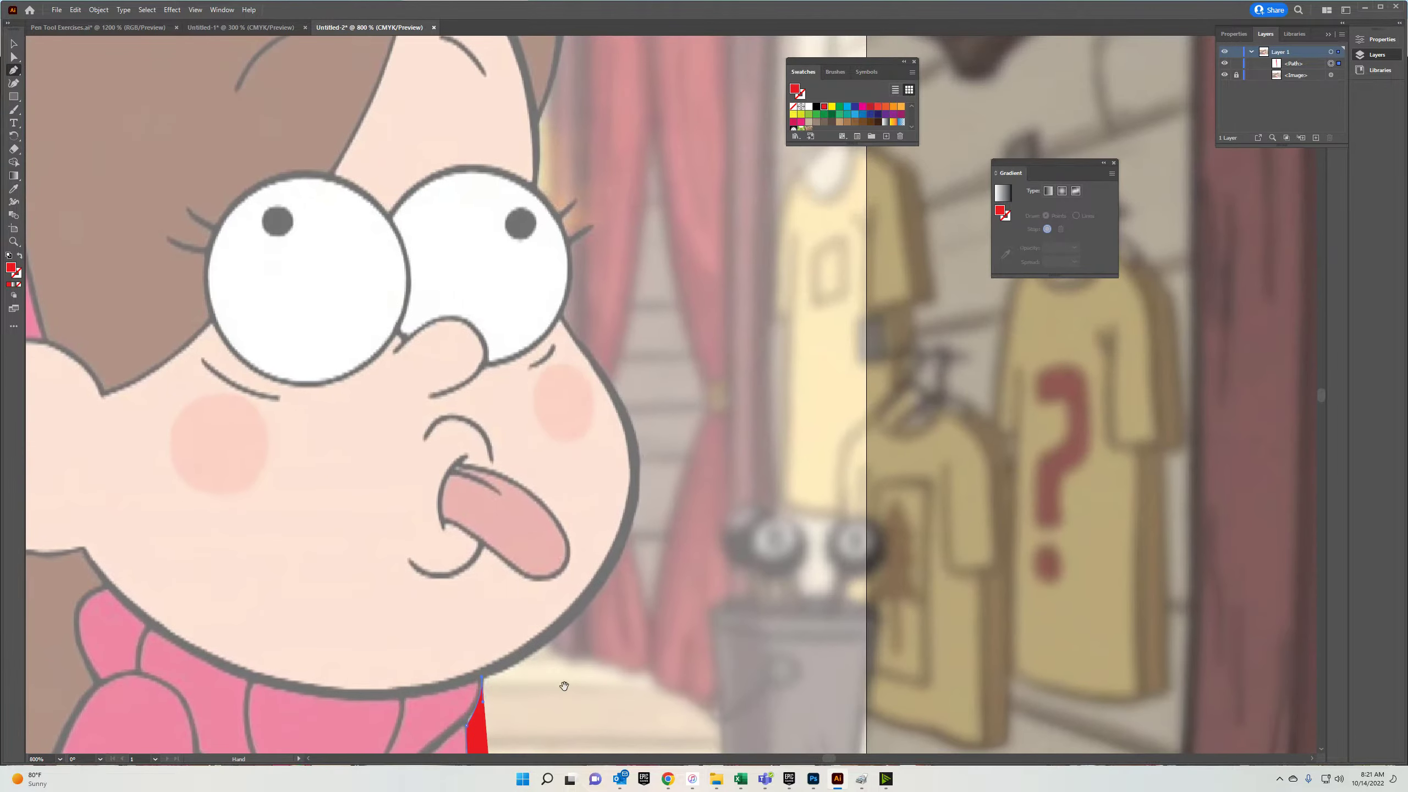
left_click_drag(636, 480, 638, 353)
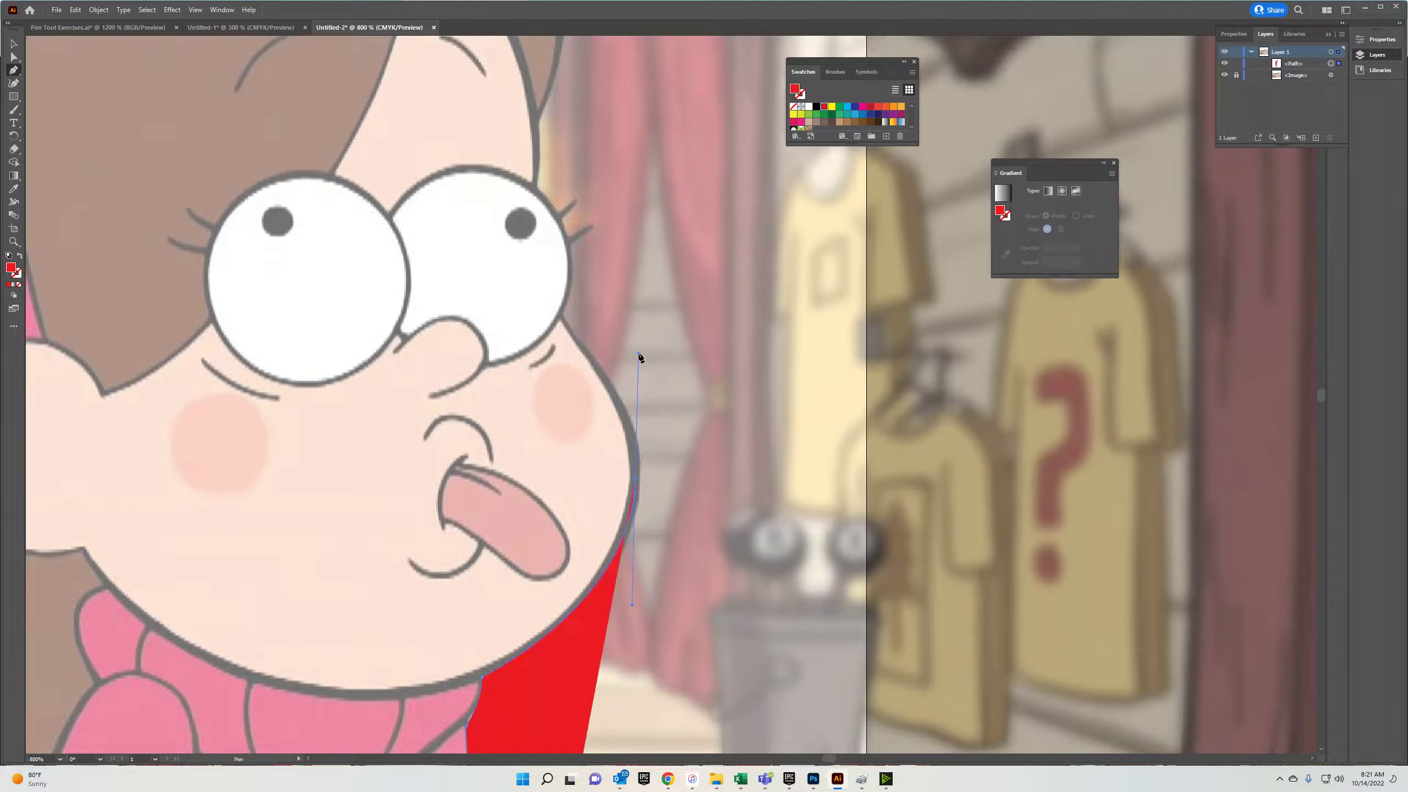
Swap the path's fill and stroke colors and set its stroke weight to 4 pt.
left_click(20, 256)
left_click_drag(386, 610, 370, 284)
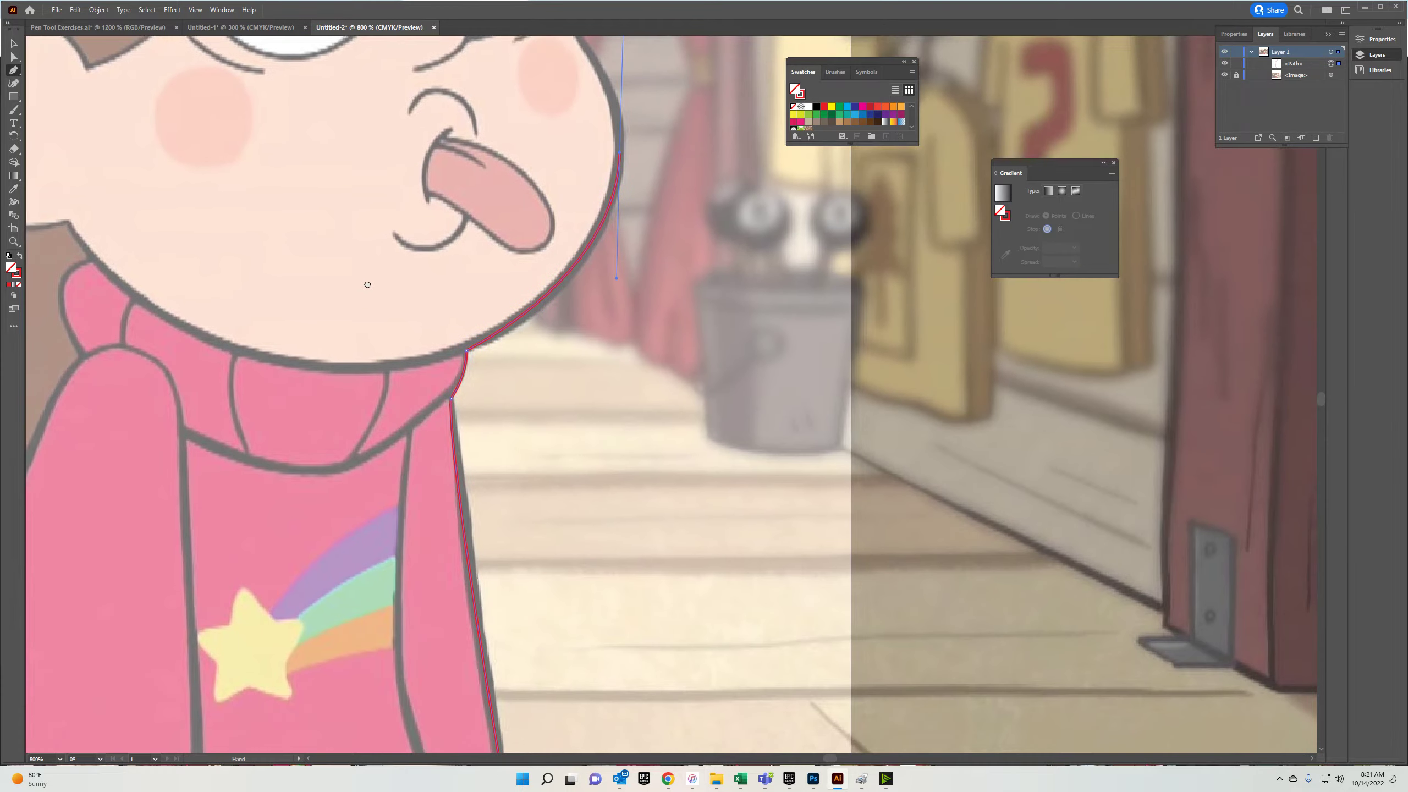
left_click(1354, 39)
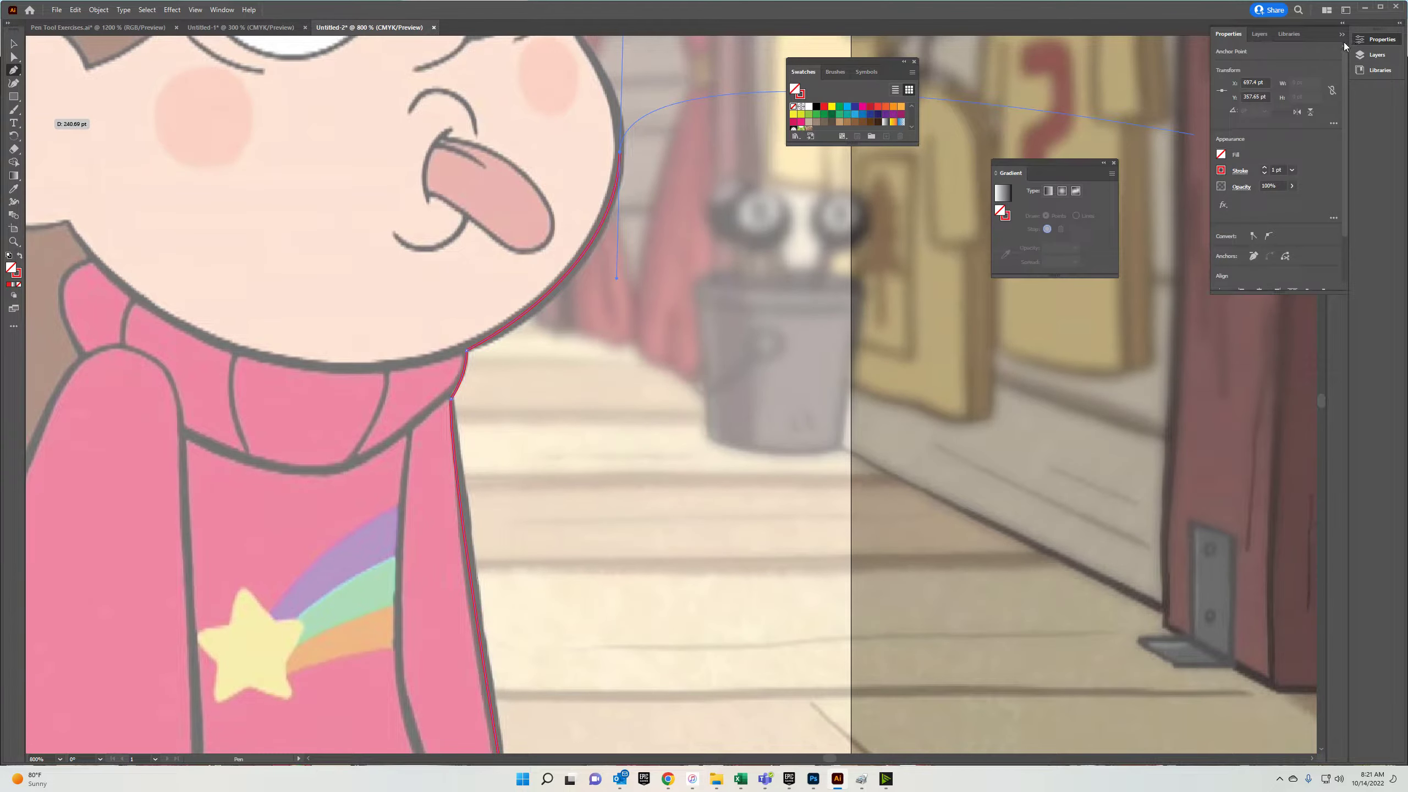
left_click(1264, 169)
left_click(1264, 169)
left_click(1264, 169)
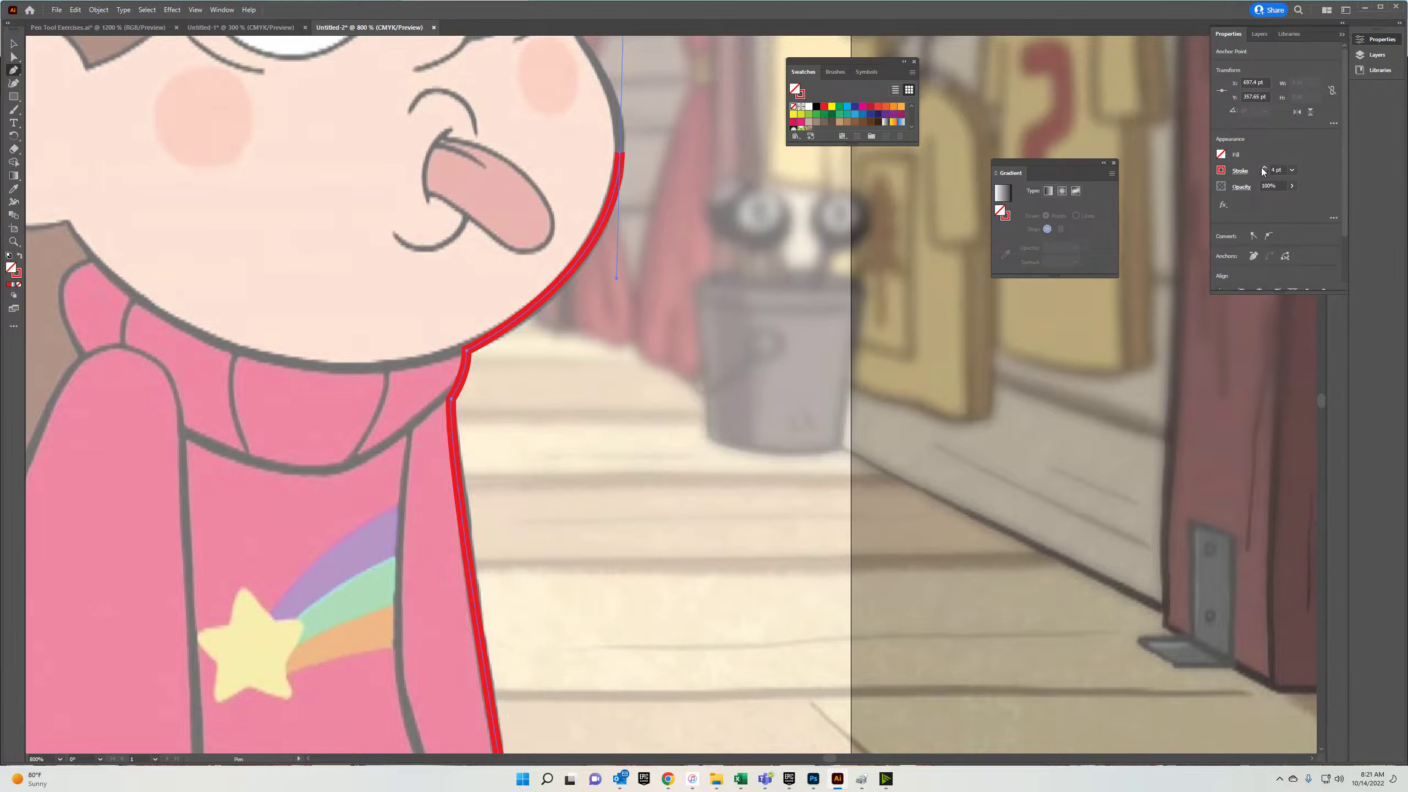
Change the path's stroke color to yellow.
left_click(1221, 173)
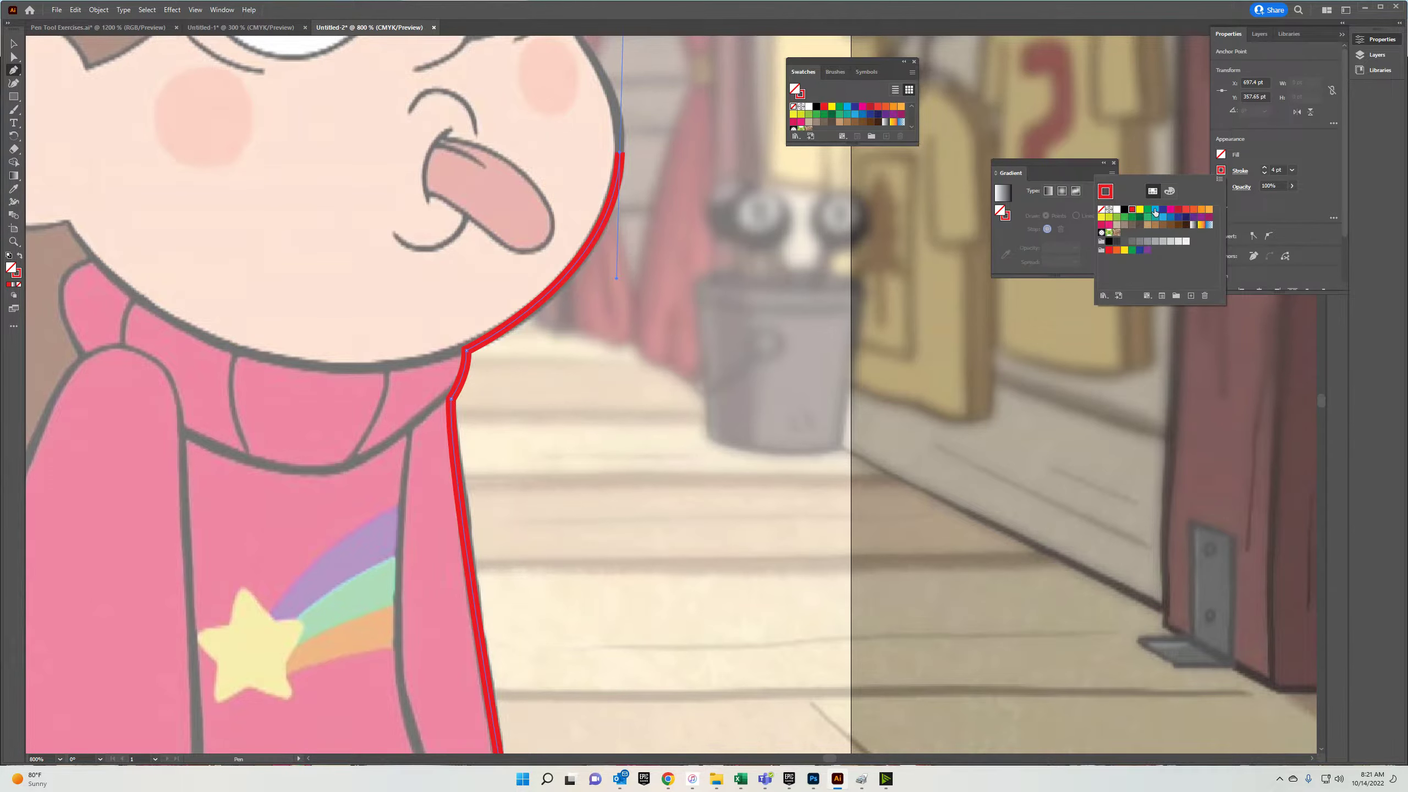
left_click(1155, 210)
left_click(1132, 209)
left_click(1140, 210)
Extend the outline up the cheek to the edge of the eye and adjust the cheek anchor's curve to fit.
left_click_drag(484, 131, 539, 382)
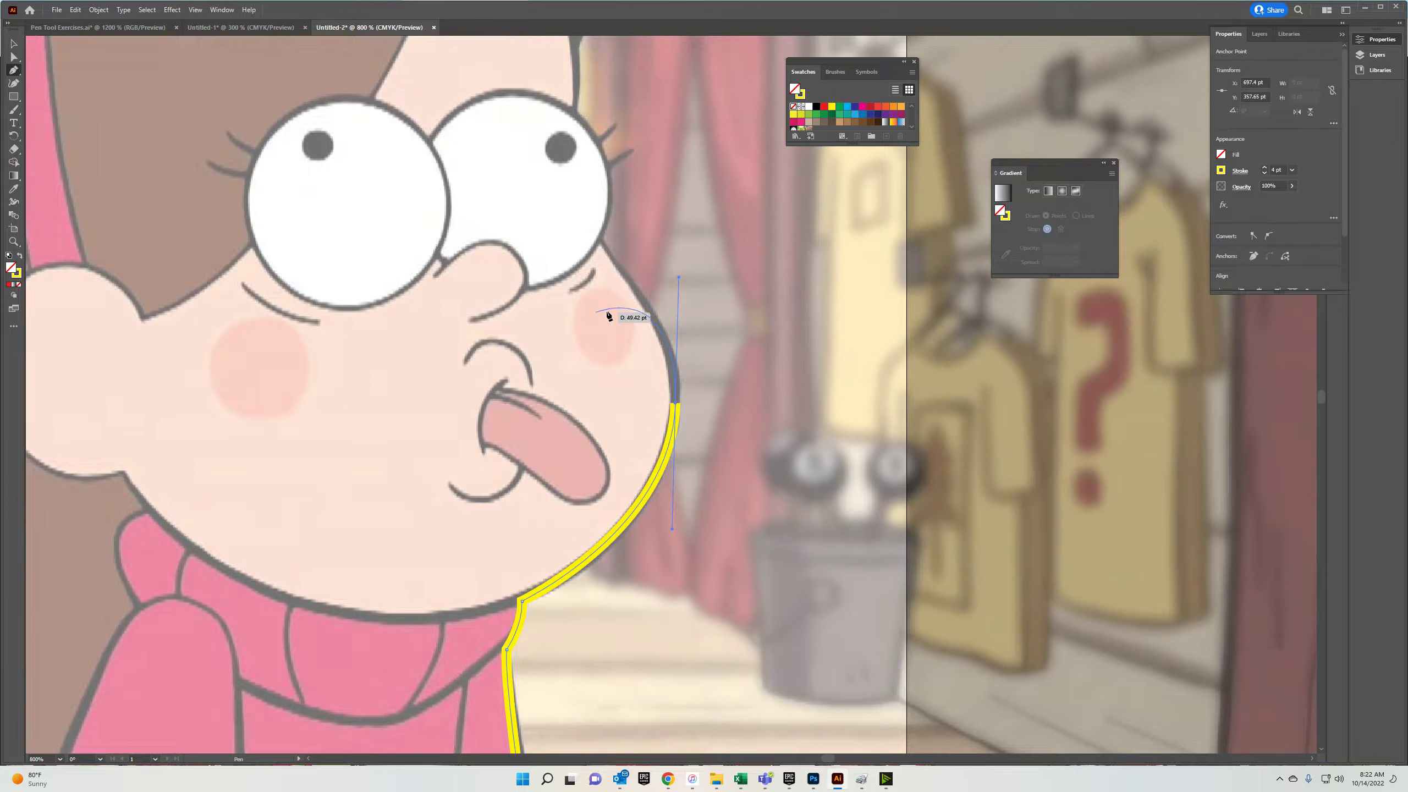
left_click(600, 244)
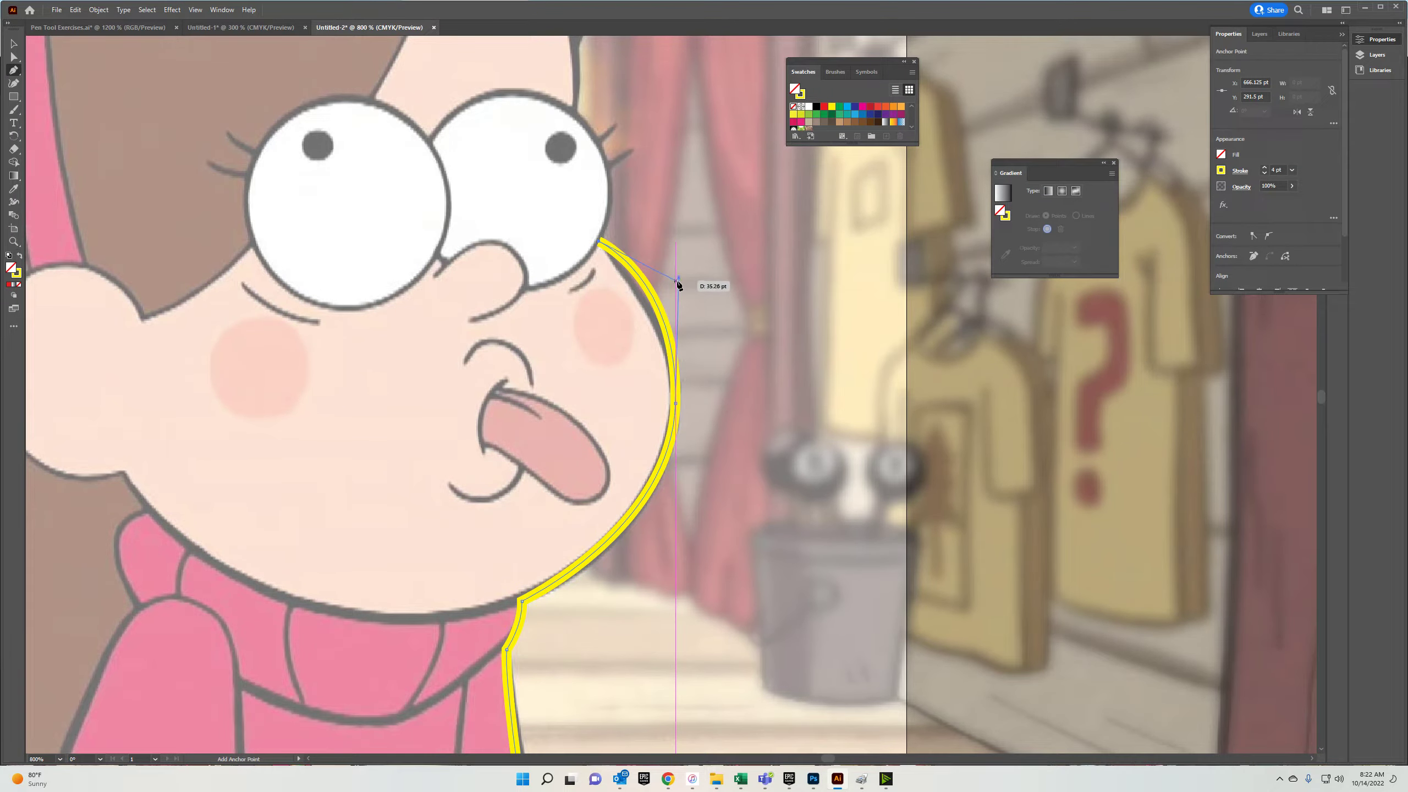
key("ctrl")
left_click_drag(679, 277, 676, 319)
left_click_drag(674, 408, 672, 405)
key("ctrl+z")
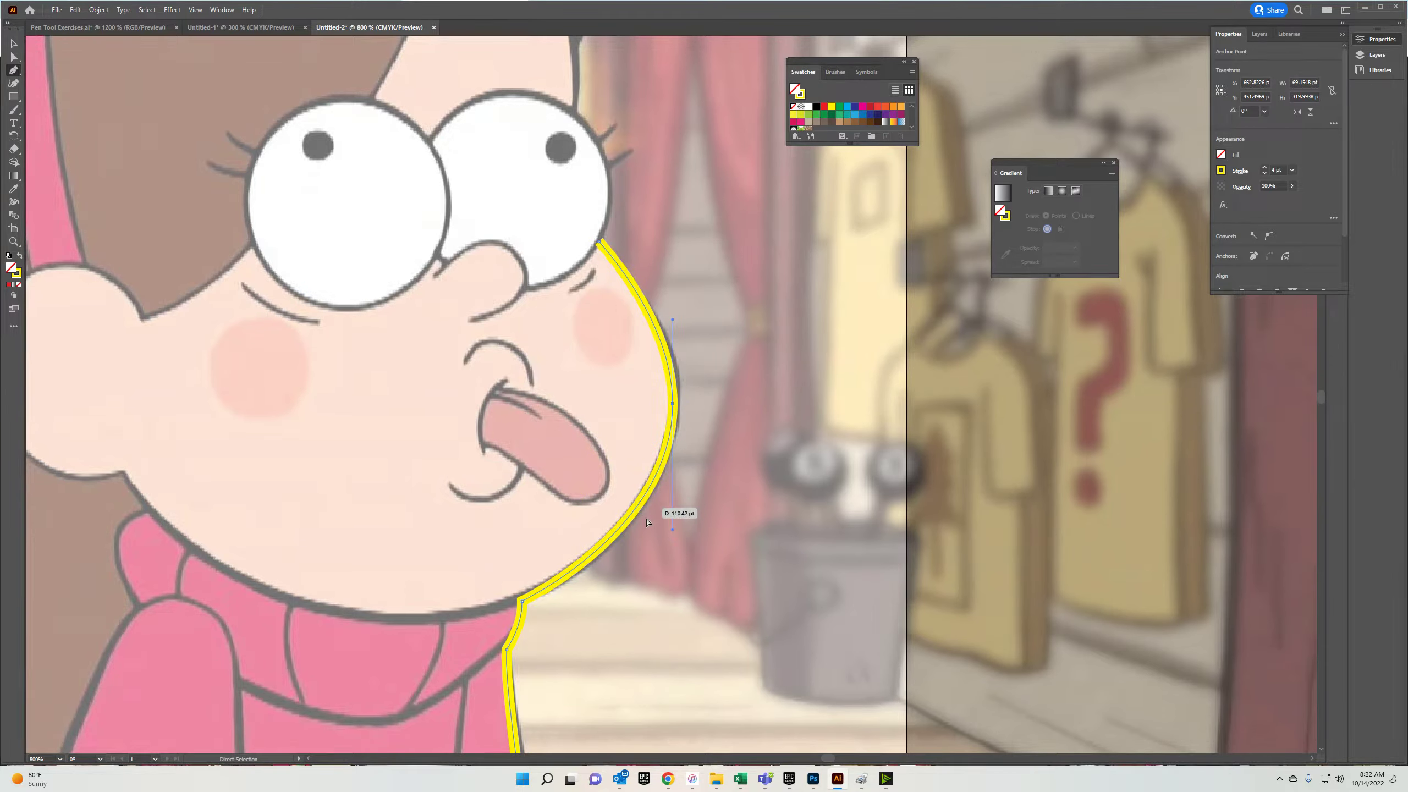
Fine-tune the cheek anchor's curve and extend the outline past the eye and up the forehead to the hair's edge.
left_click_drag(673, 529, 673, 527)
mouse_move(672, 320)
left_mouse_down()
mouse_move(673, 336)
mouse_move(676, 323)
left_mouse_up()
scroll(671, 311, "up", 3)
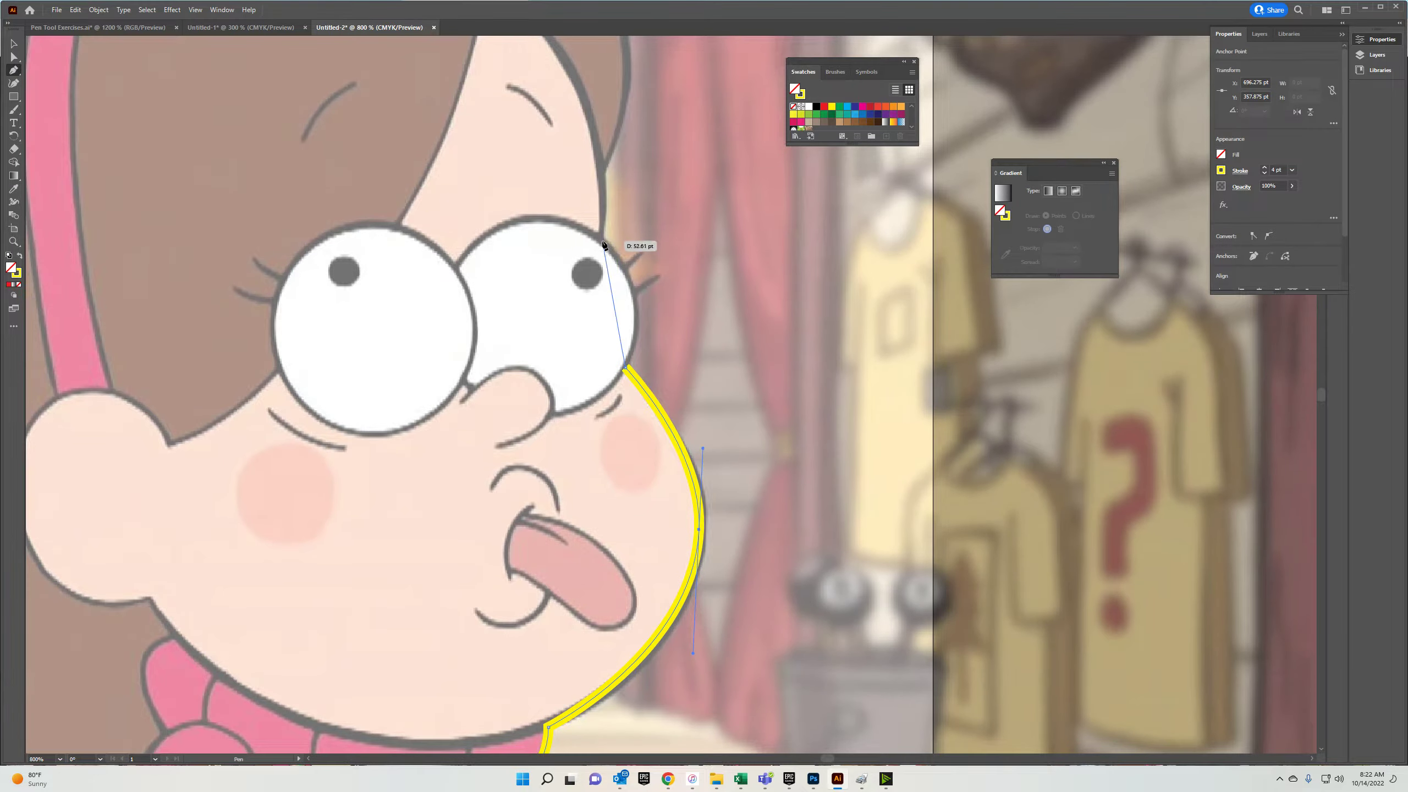
left_click_drag(602, 242, 646, 386)
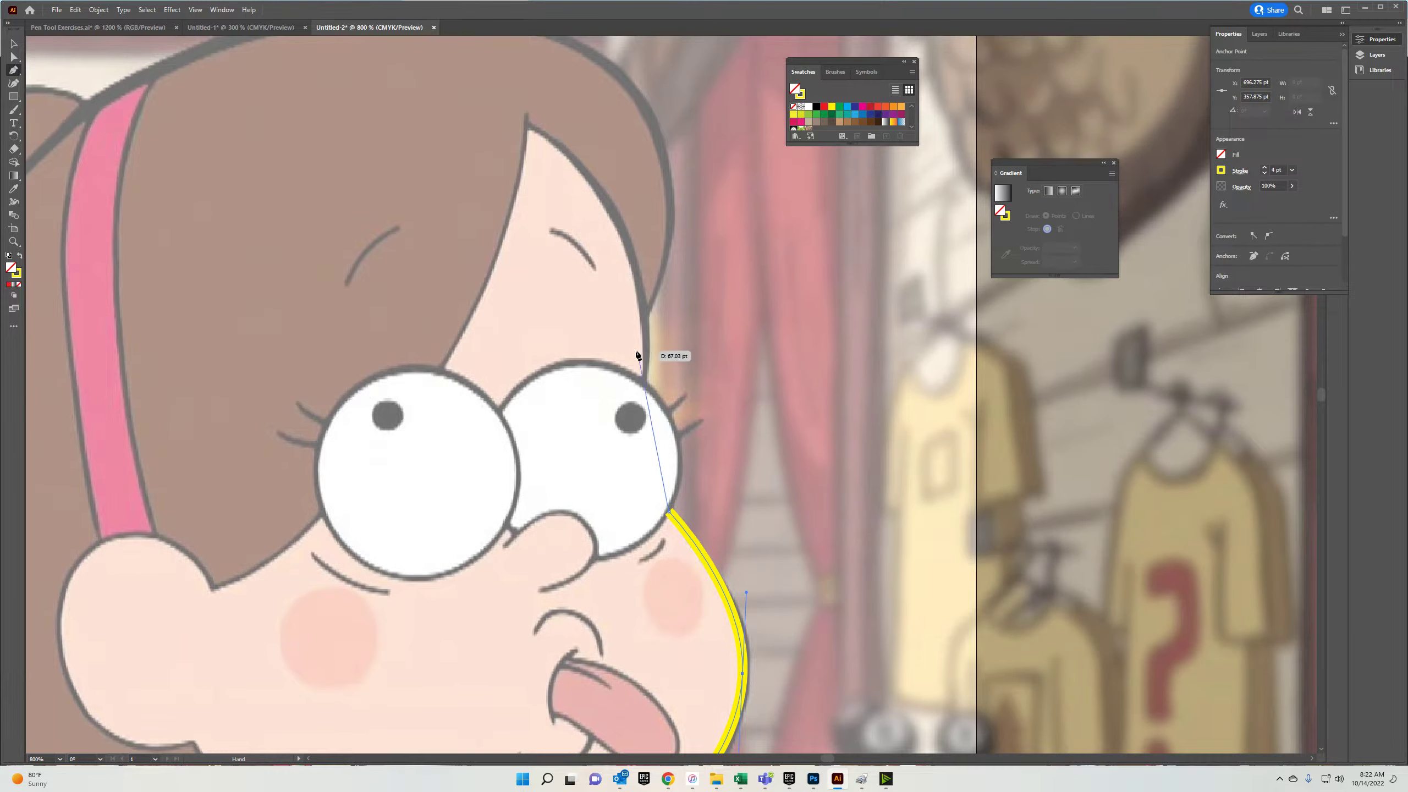
left_click(643, 382)
left_click_drag(647, 317, 642, 279)
left_click_drag(627, 230, 765, 481)
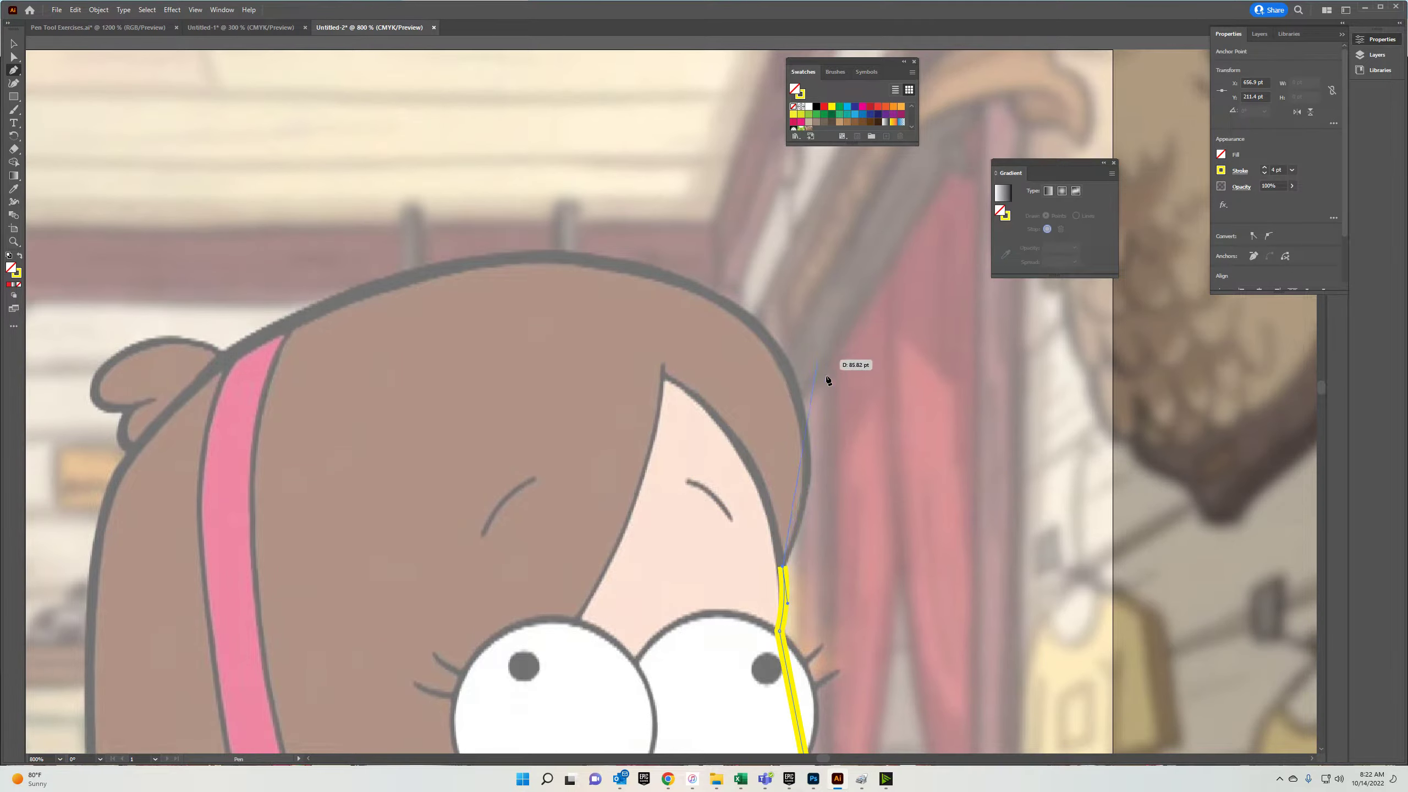
Continue the outline in curves around the front of the hair and over the top of the head to the headband.
left_click_drag(807, 460, 808, 379)
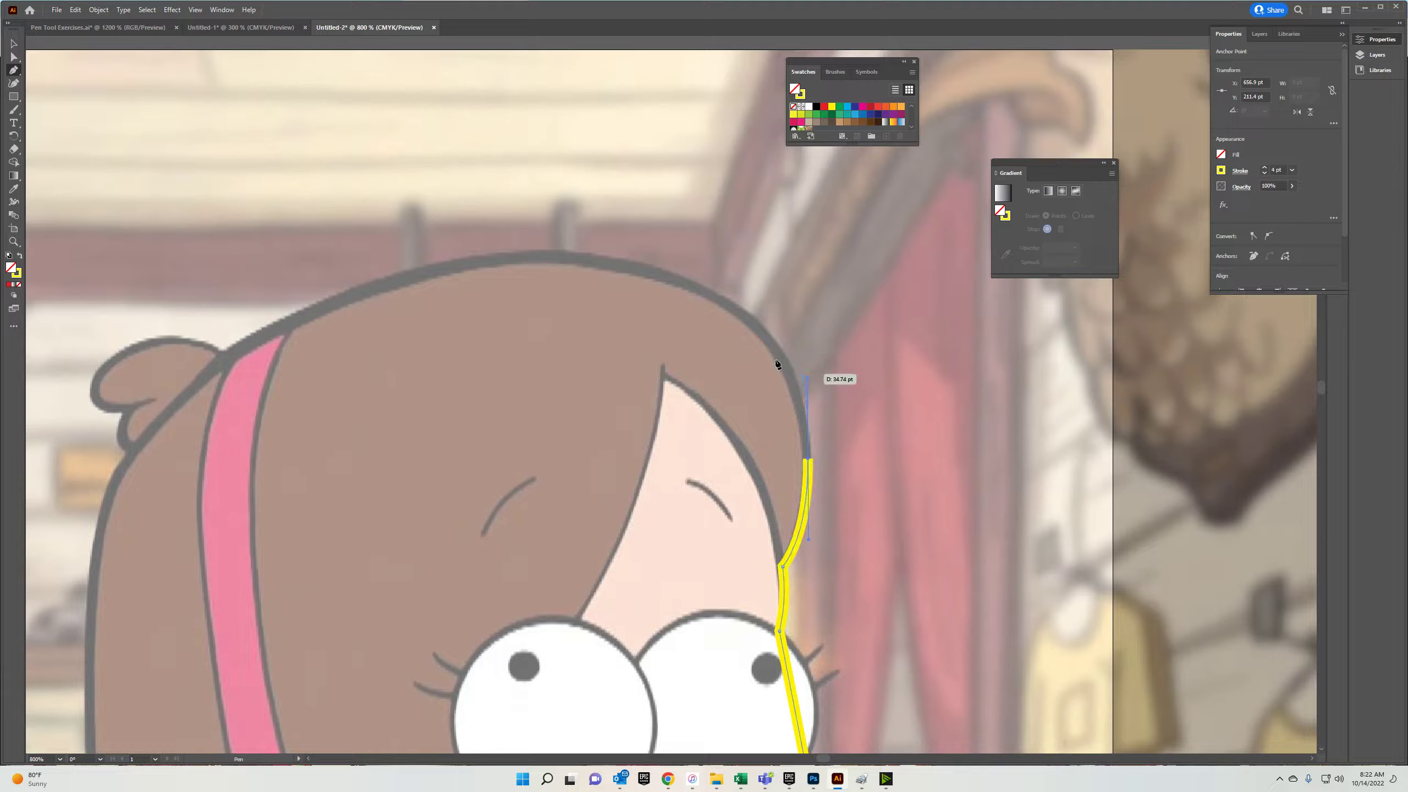
left_click_drag(526, 258, 436, 264)
mouse_move(312, 247)
left_mouse_down()
mouse_move(286, 256)
mouse_move(605, 135)
left_mouse_up()
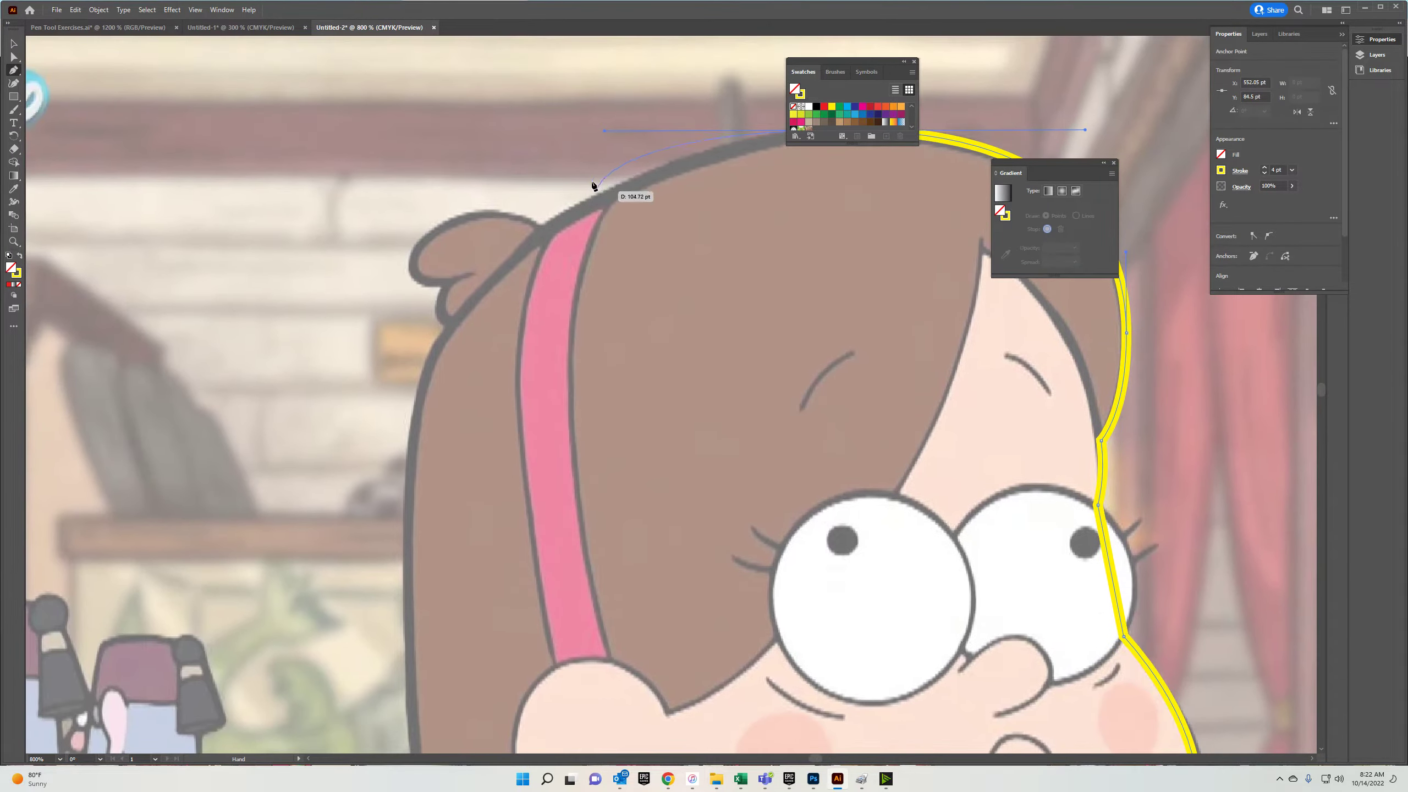
left_click(542, 233)
mouse_move(641, 168)
left_mouse_down()
mouse_move(586, 264)
mouse_move(566, 227)
mouse_move(658, 227)
left_mouse_up()
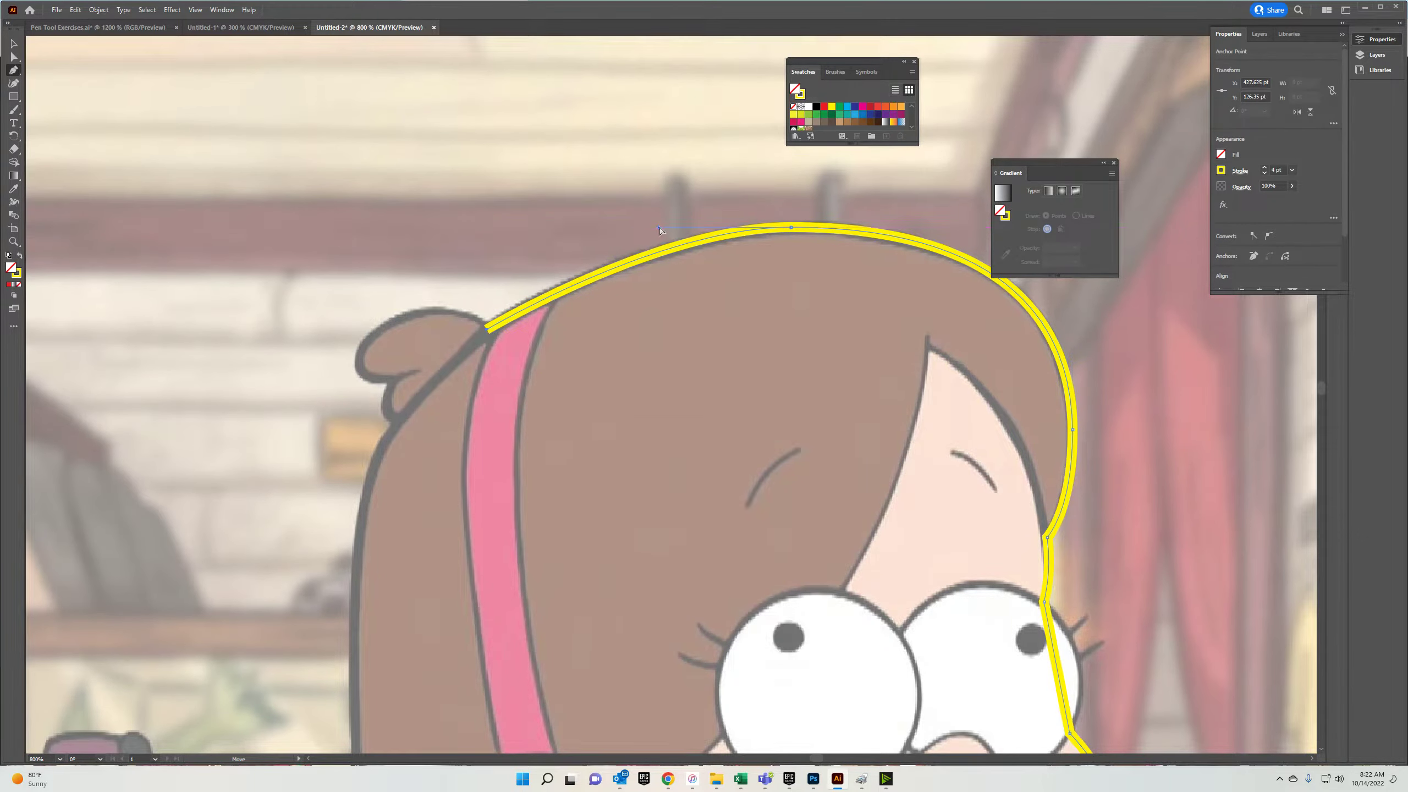
Close the Gradient panel and select the outline's anchor at the top of the head.
left_click_drag(884, 187, 757, 244)
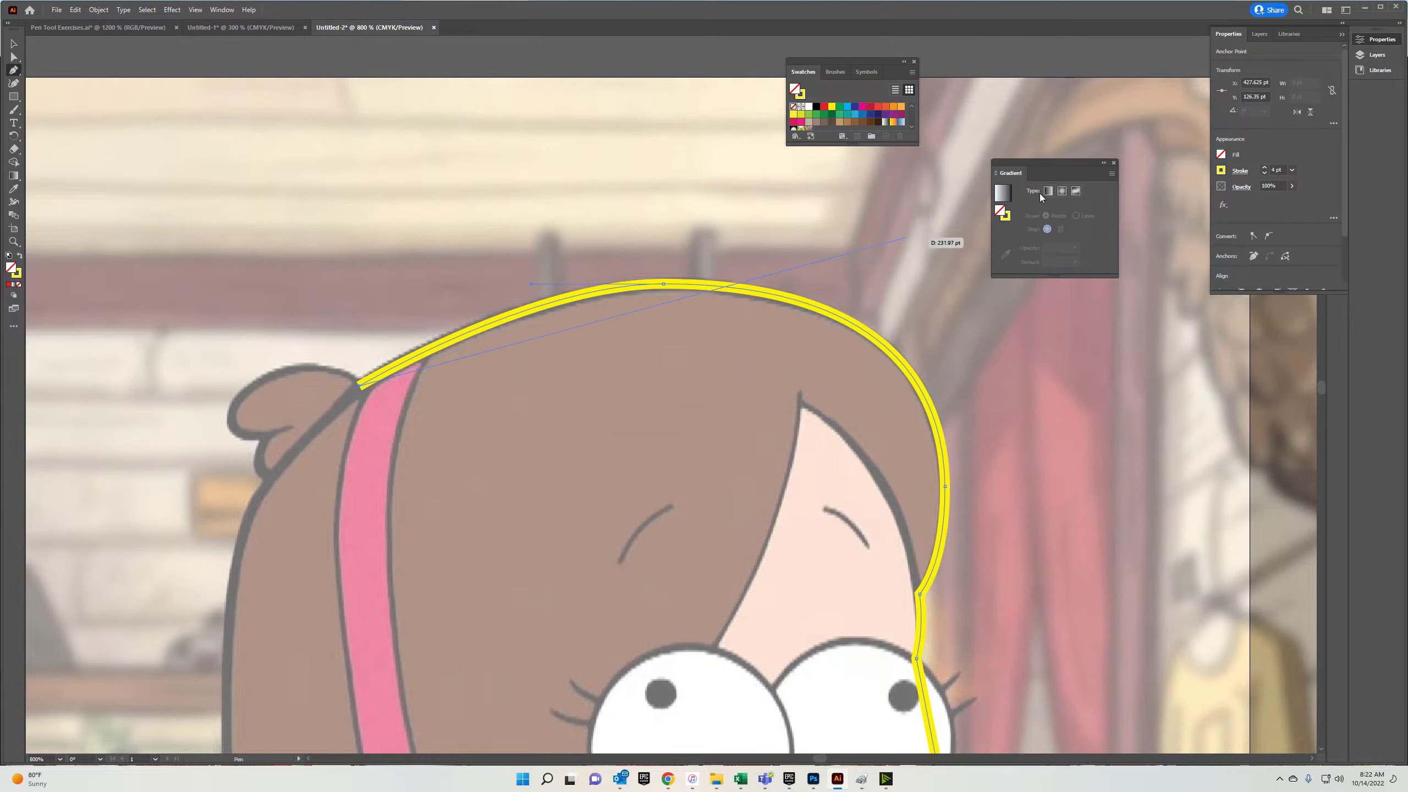
left_click(1113, 162)
left_click(663, 283, "ctrl")
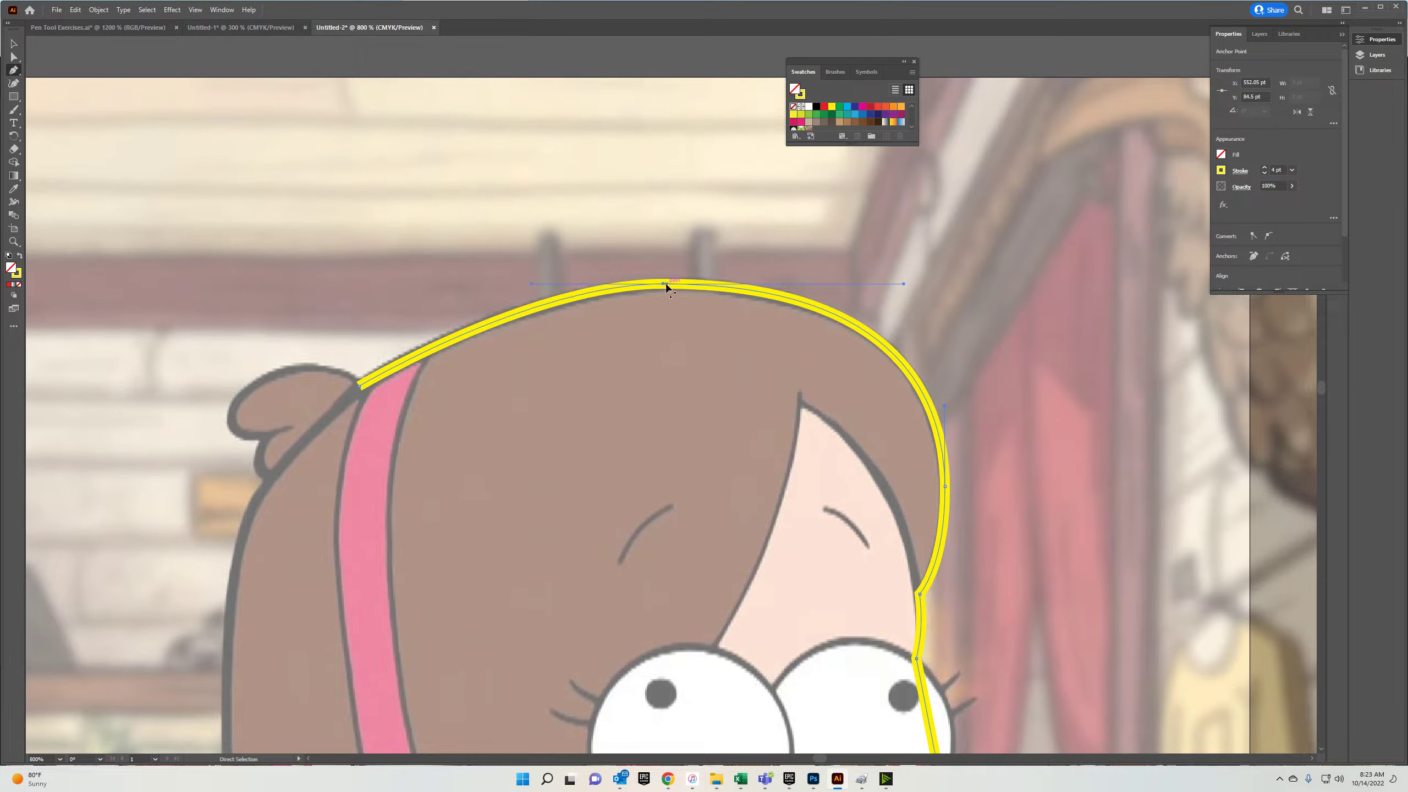
left_click_drag(393, 305, 651, 283)
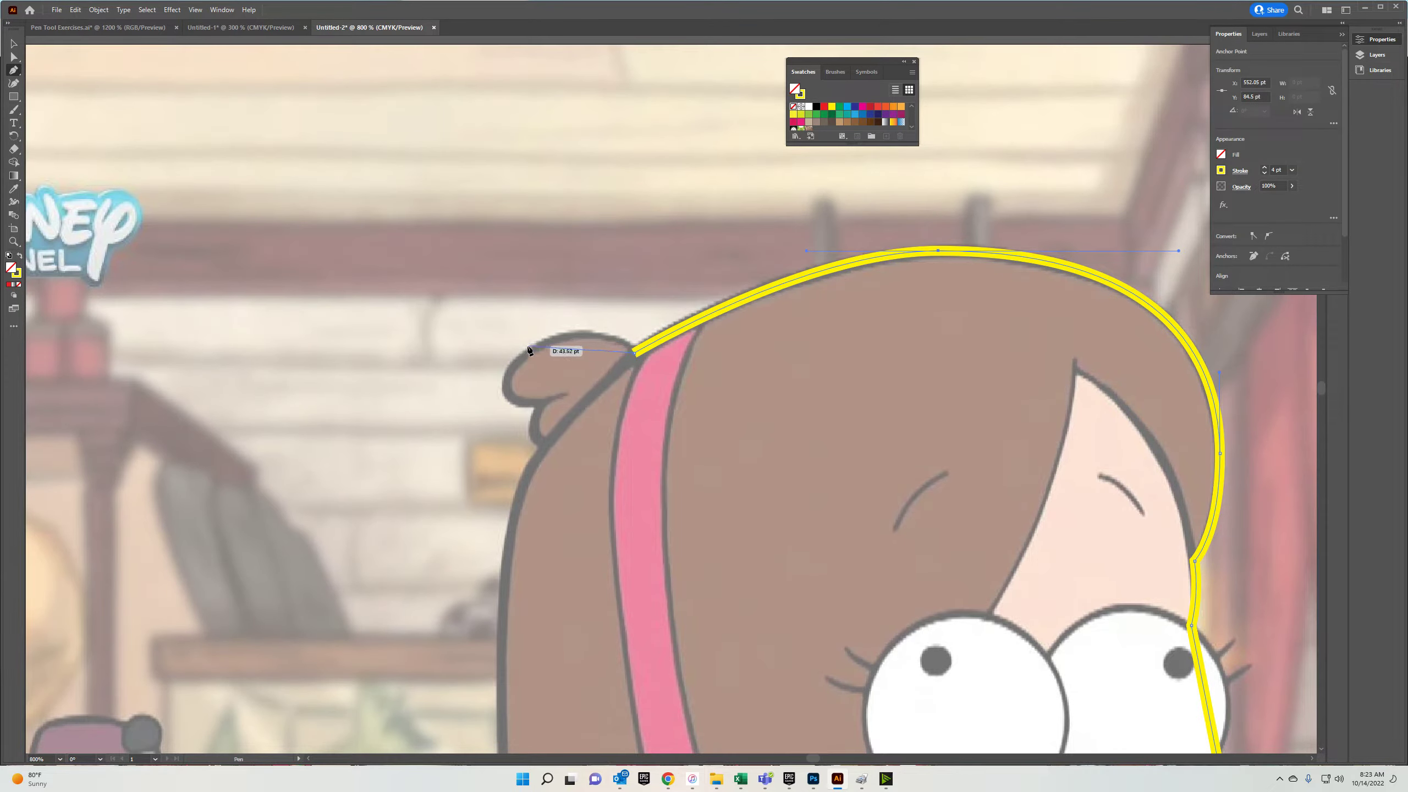
Trace the hair tuft behind the headband with curved segments, refine its upper curve, and end it at a corner on the hair.
left_click_drag(573, 334, 527, 333)
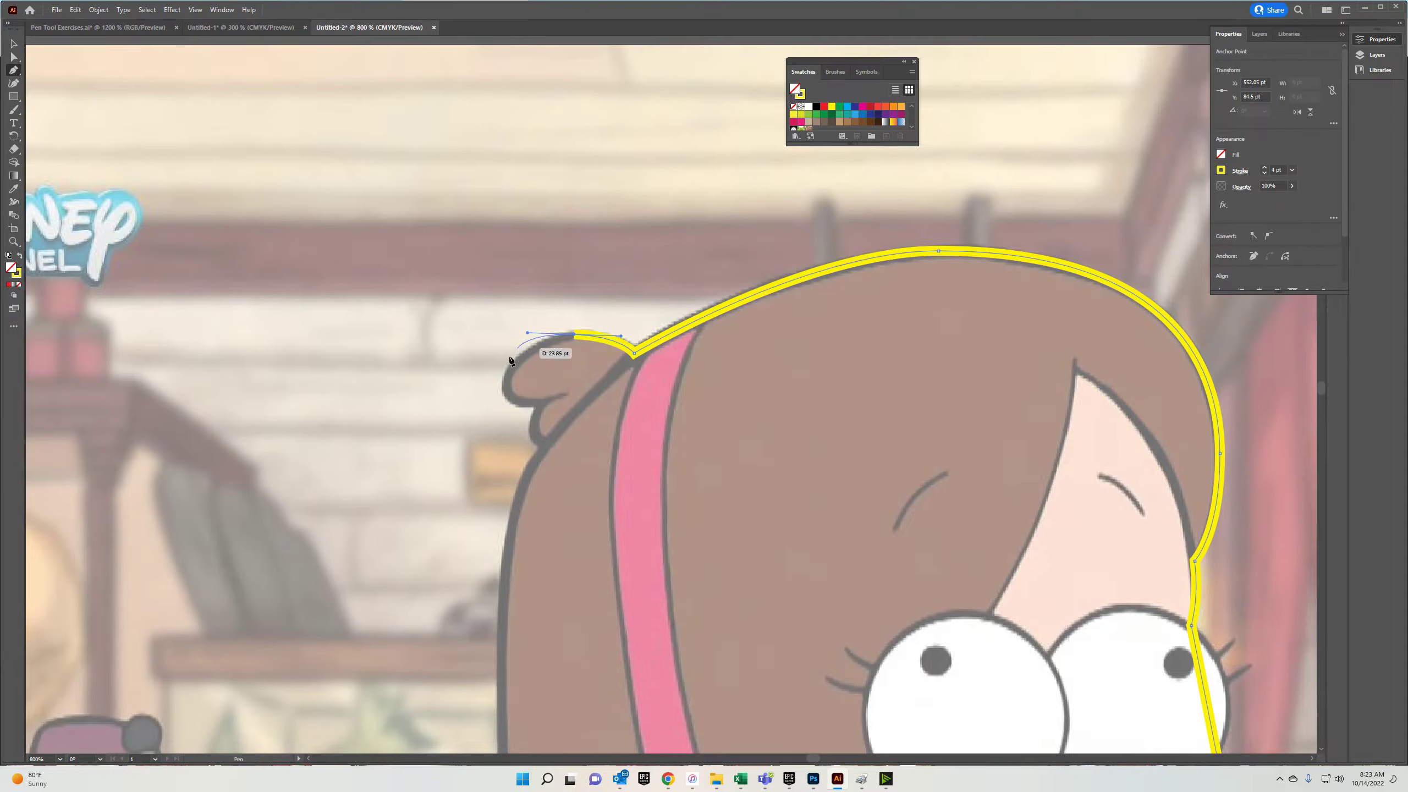
left_click_drag(508, 405, 511, 414)
left_click(544, 408)
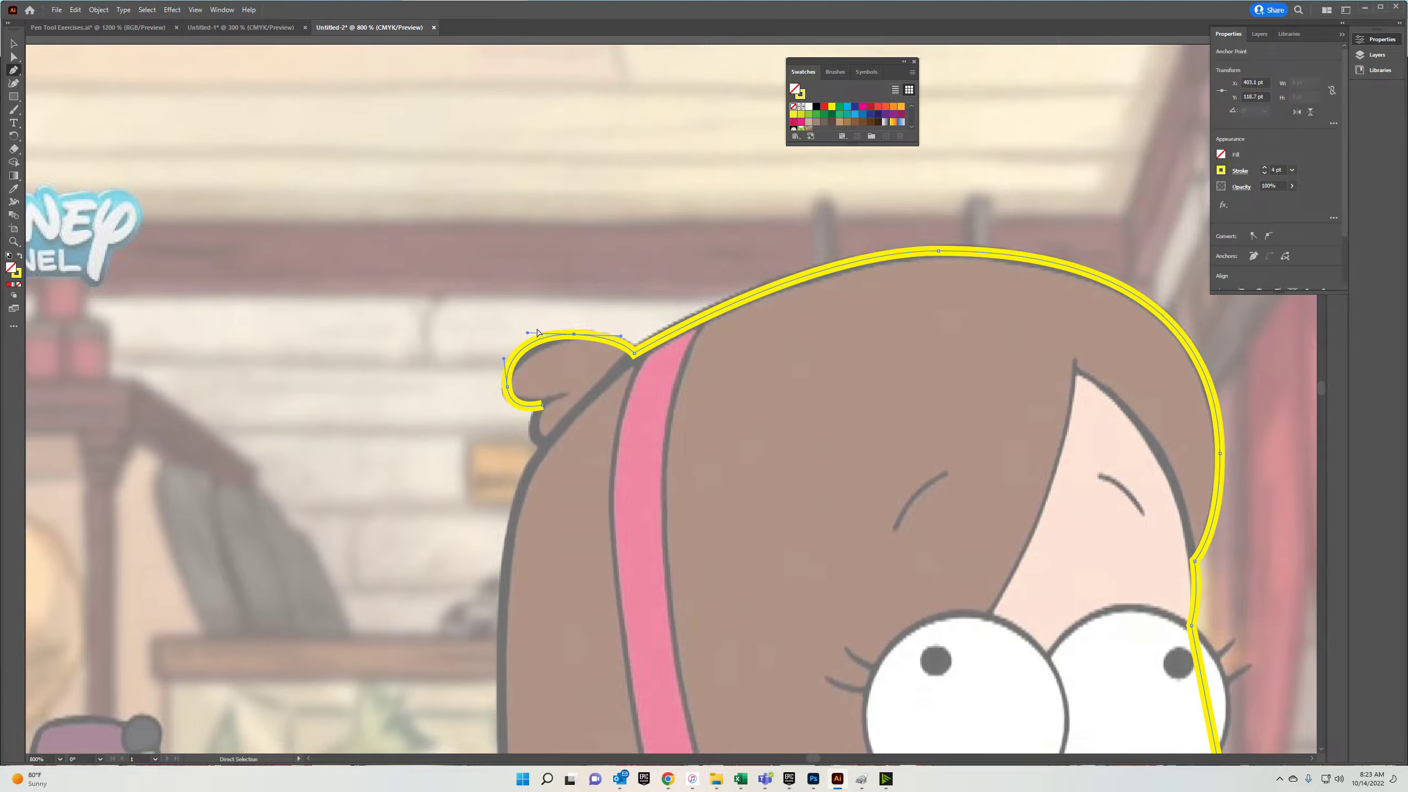
left_click_drag(529, 335, 542, 336)
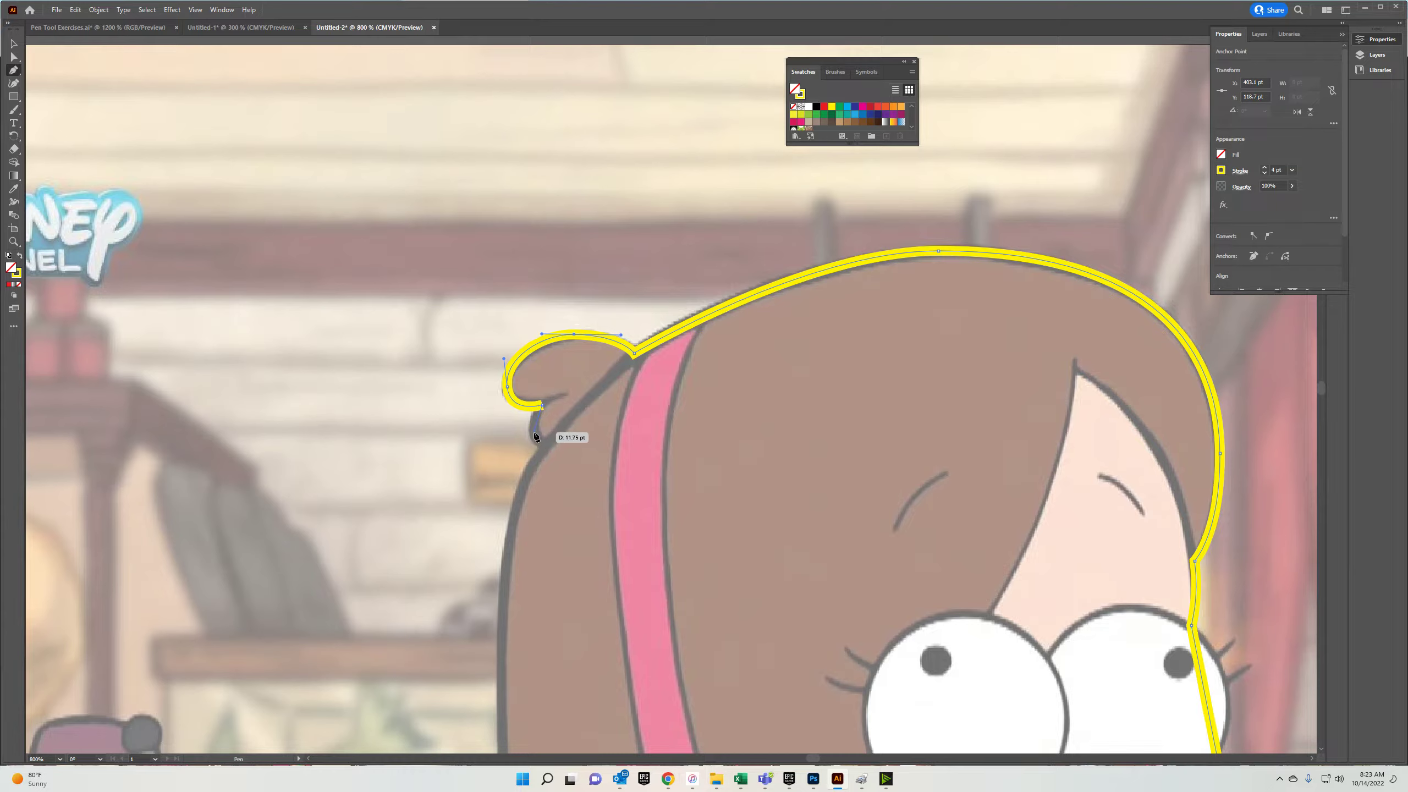
mouse_move(544, 443)
left_mouse_down()
mouse_move(557, 464)
mouse_move(567, 456)
left_mouse_up()
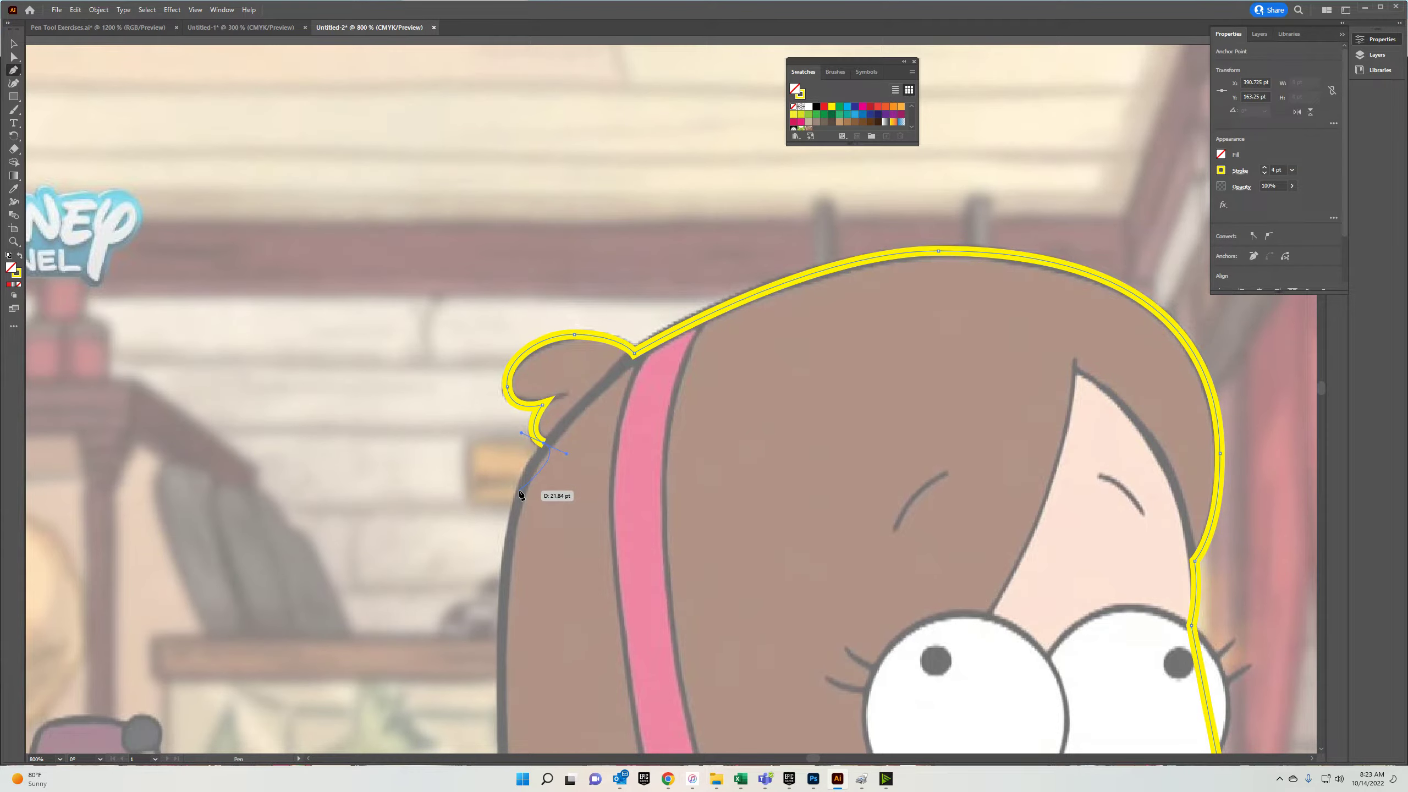
left_click(544, 442)
Extend the outline down the back of the long hair to the notch above its bottom bulge.
left_click_drag(557, 503, 665, 279)
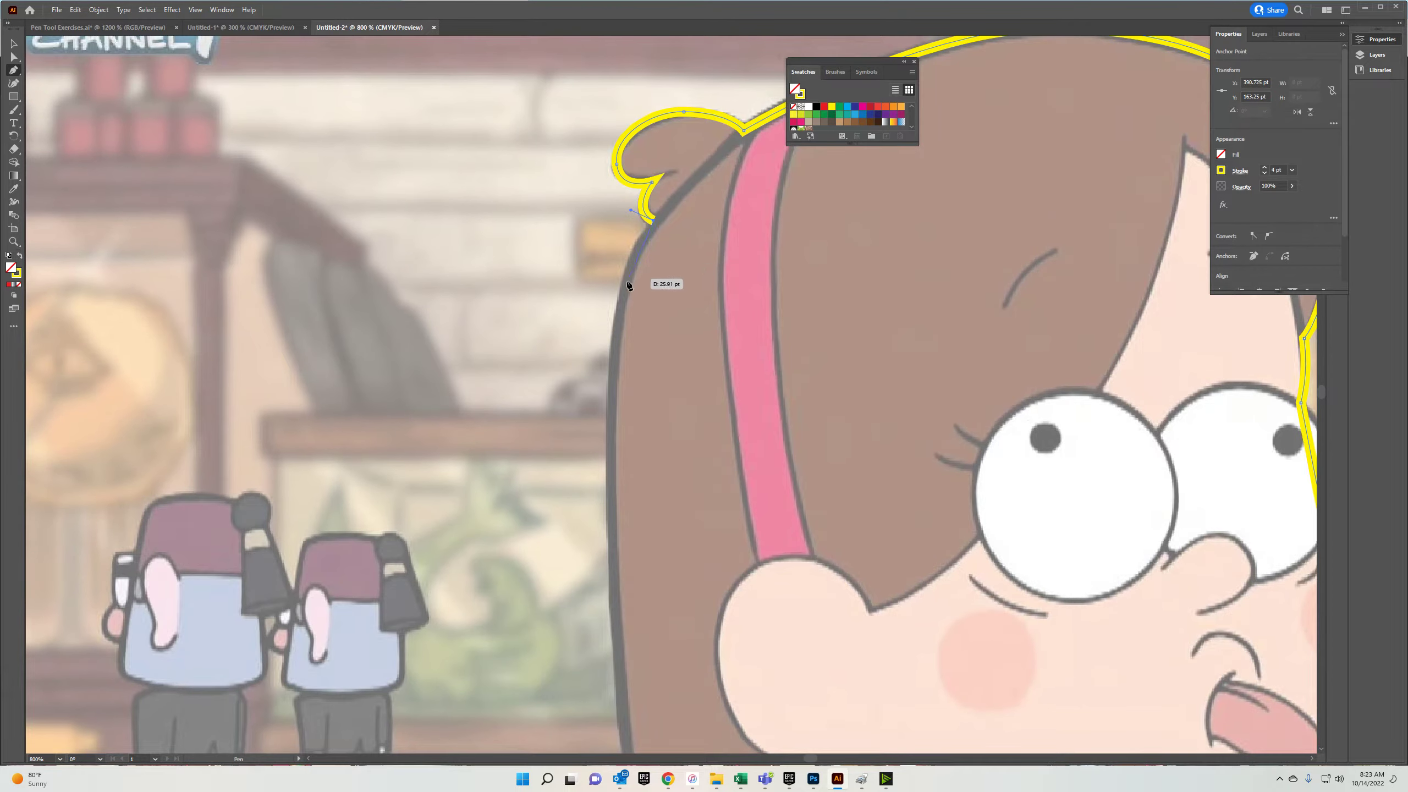
left_click_drag(609, 397, 607, 520)
left_click_drag(654, 462, 671, 111)
left_click_drag(665, 610, 763, 70)
left_click(765, 127)
Trace the hair's rounded bottom bulge and close the outline along the image's bottom edge at the sweater's corner.
left_click_drag(624, 325, 637, 437)
left_click(713, 430)
left_click_drag(1213, 372, 301, 373)
left_click(488, 431)
Look over the closed character outline and deselect it.
left_click_drag(492, 123, 838, 417)
left_click_drag(623, 276, 701, 575)
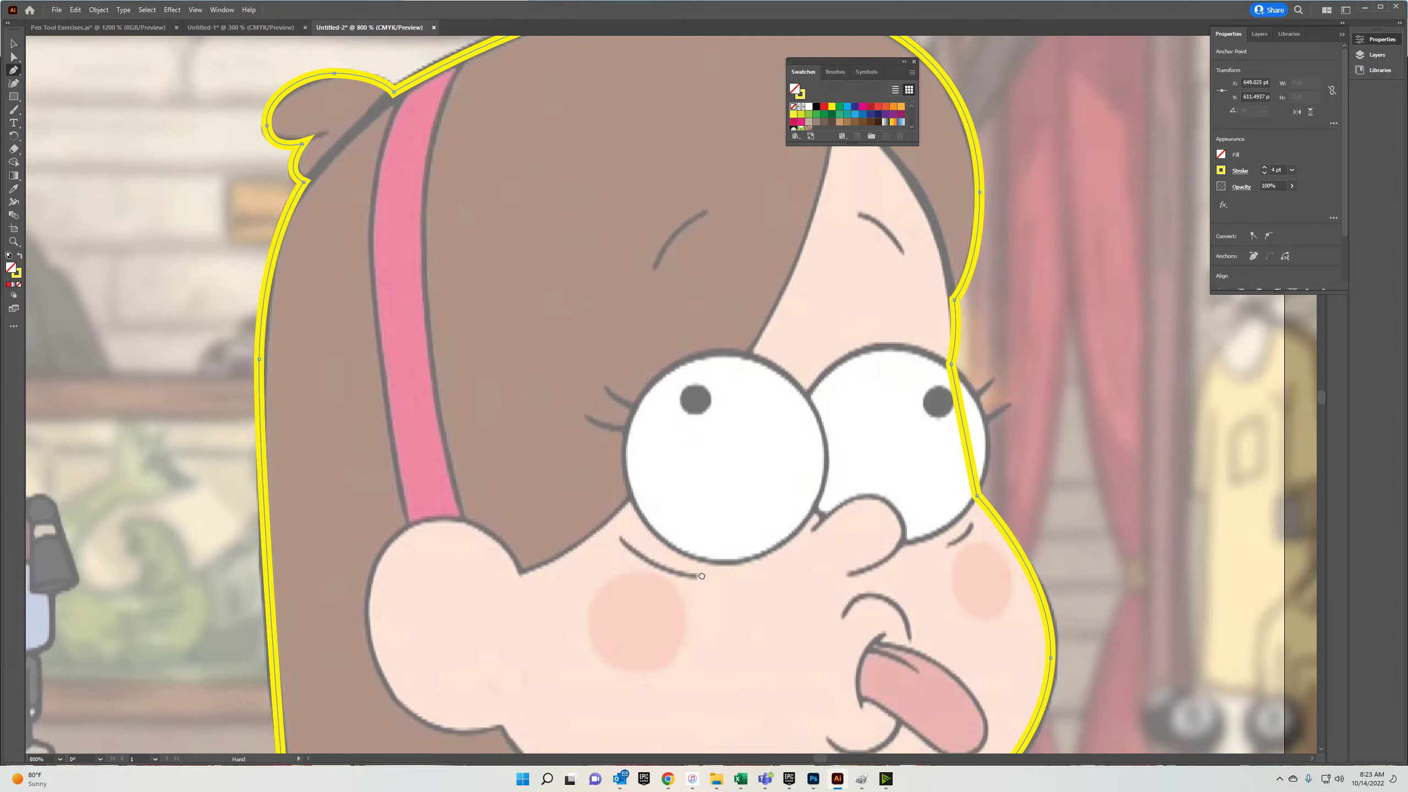
left_click_drag(702, 274, 672, 442)
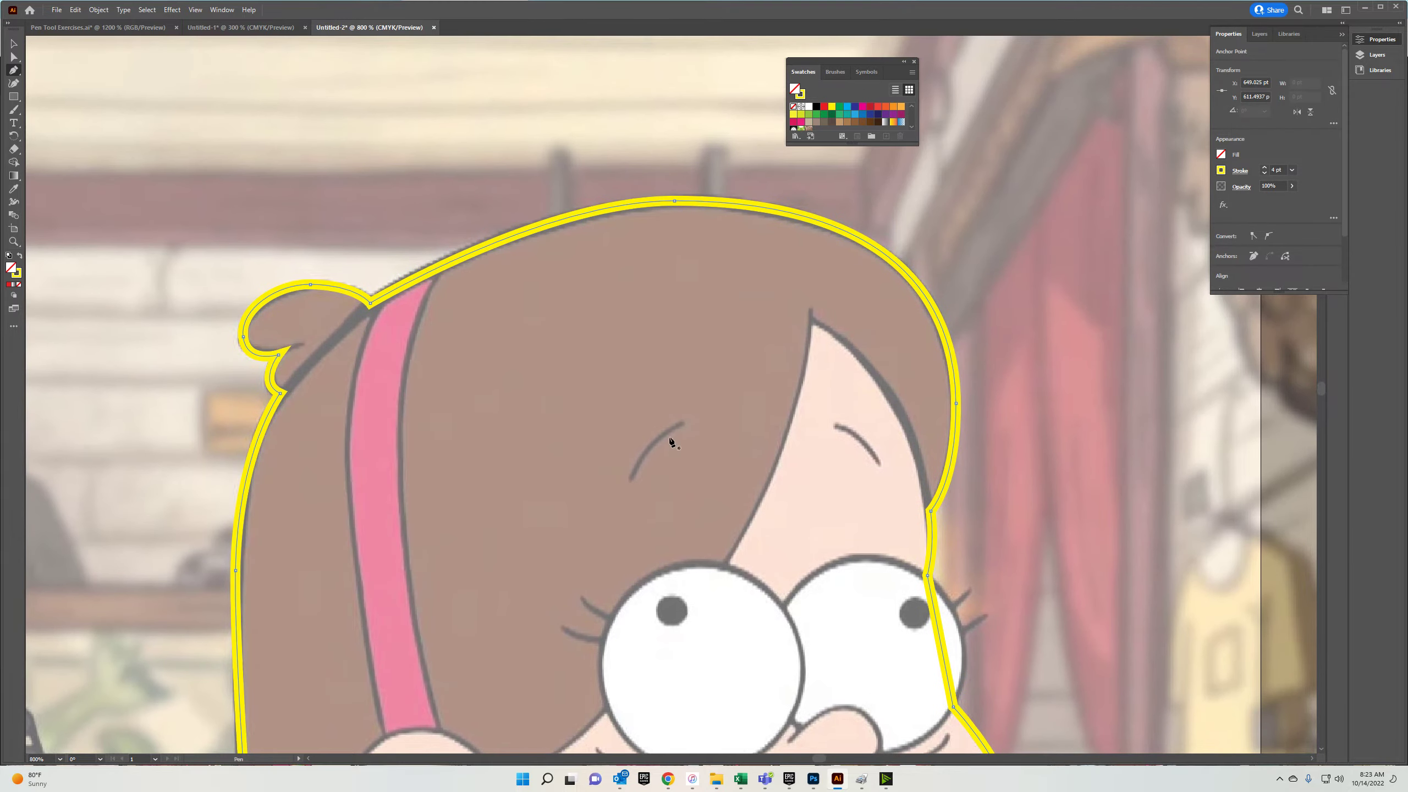
left_click_drag(417, 391, 488, 311)
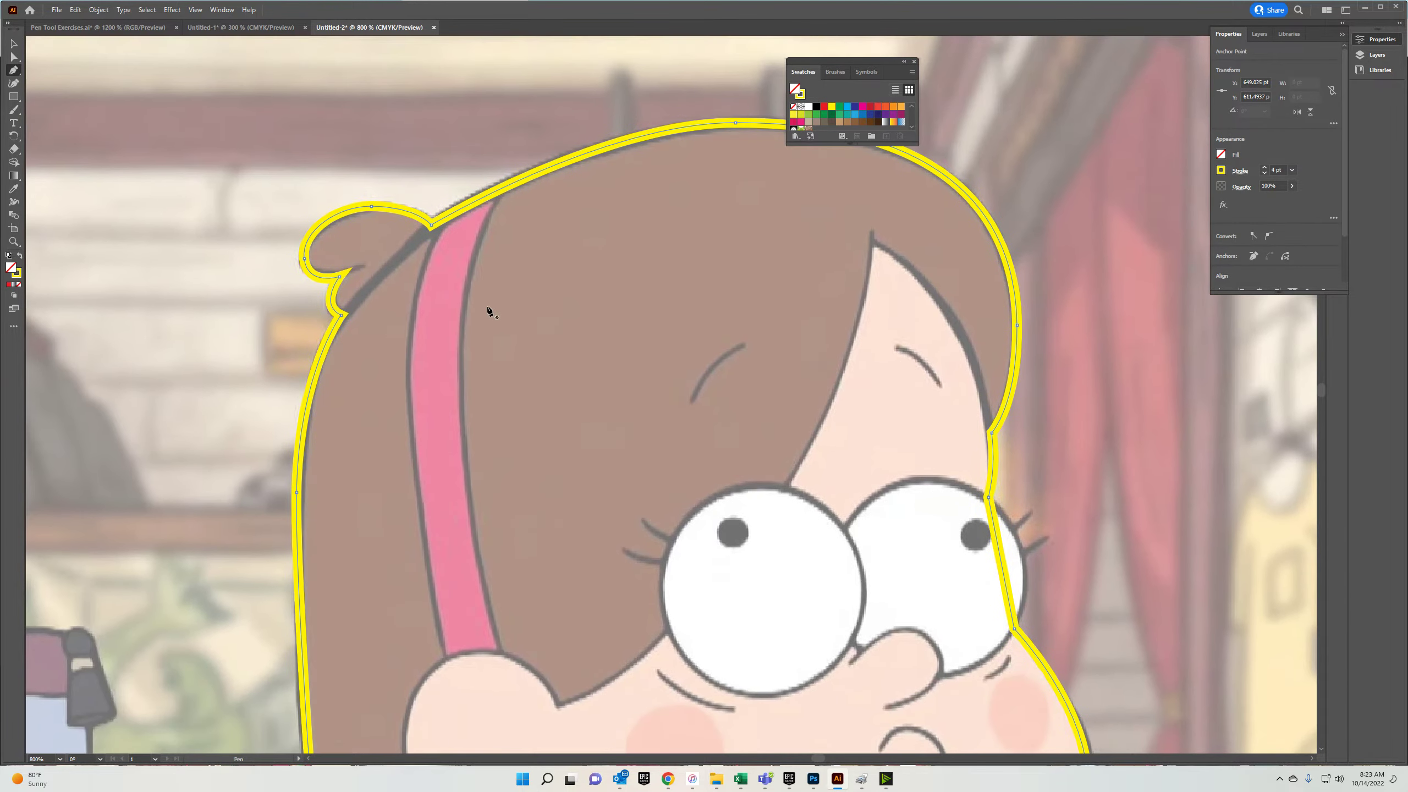
key("ctrl")
left_click(563, 256, "ctrl")
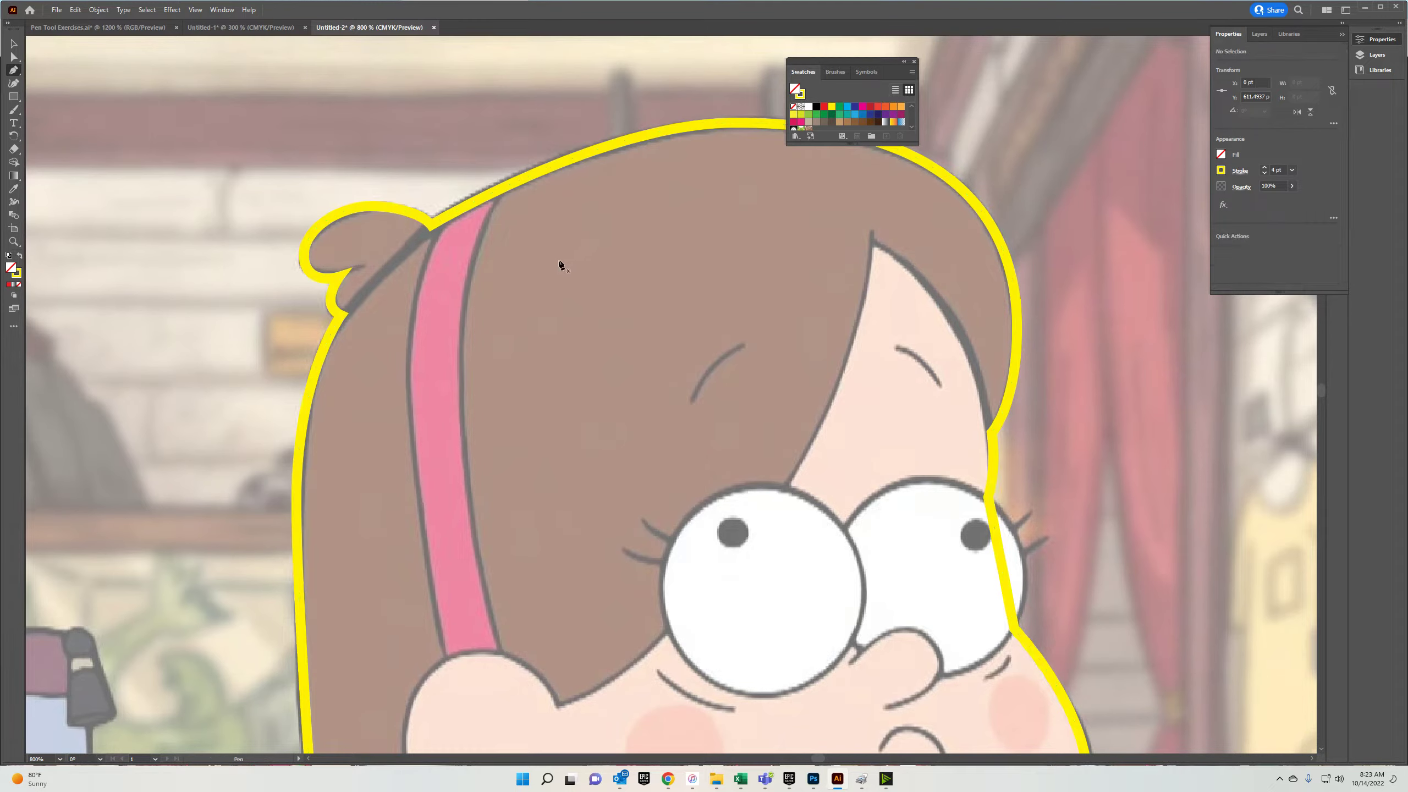
Start a new path at the sweater's bottom edge and trace the outer sleeve up to the turtleneck with one curve.
left_click_drag(557, 452, 378, 331)
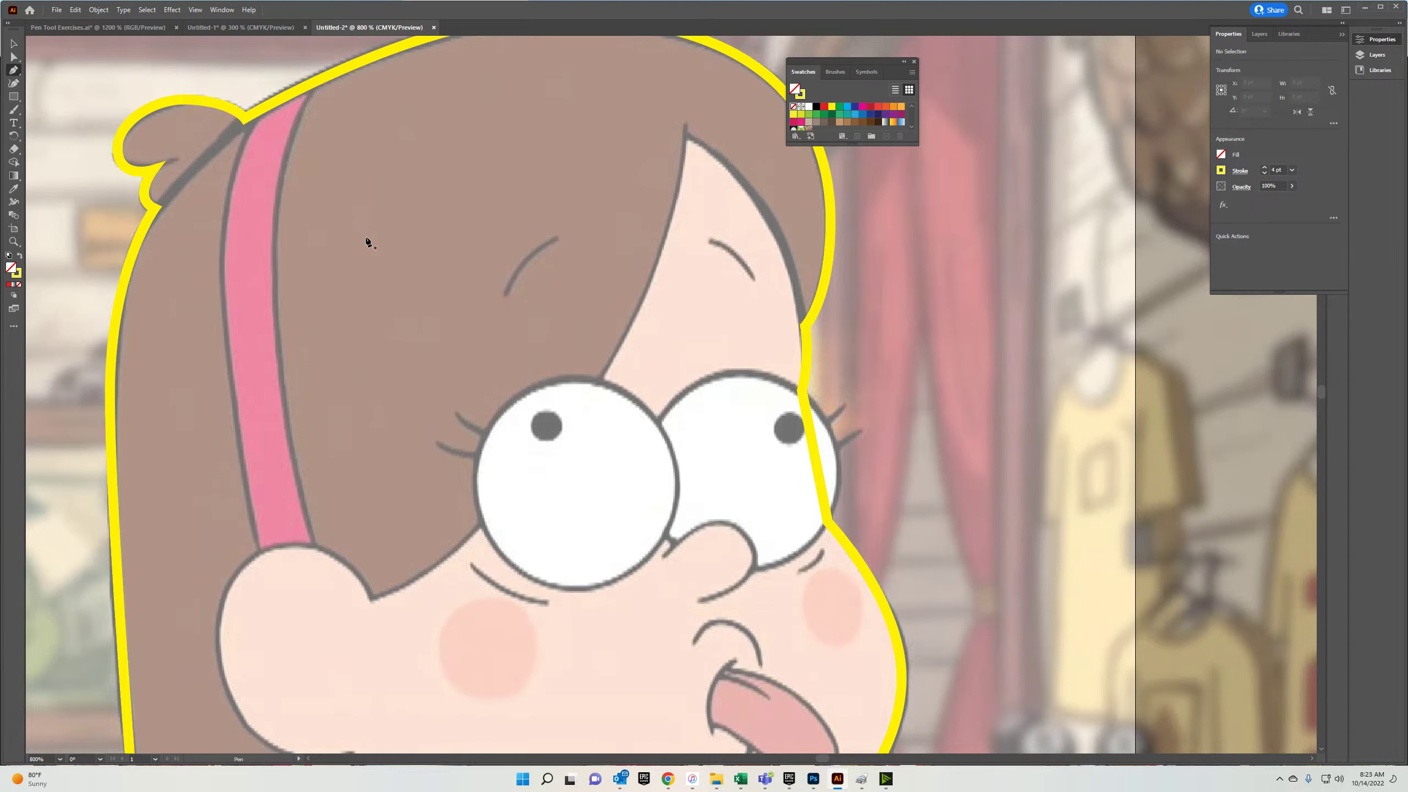
left_click_drag(423, 278, 518, 138)
left_click_drag(367, 468, 406, 117)
left_click_drag(431, 438, 349, 135)
left_click_drag(451, 122, 380, 385)
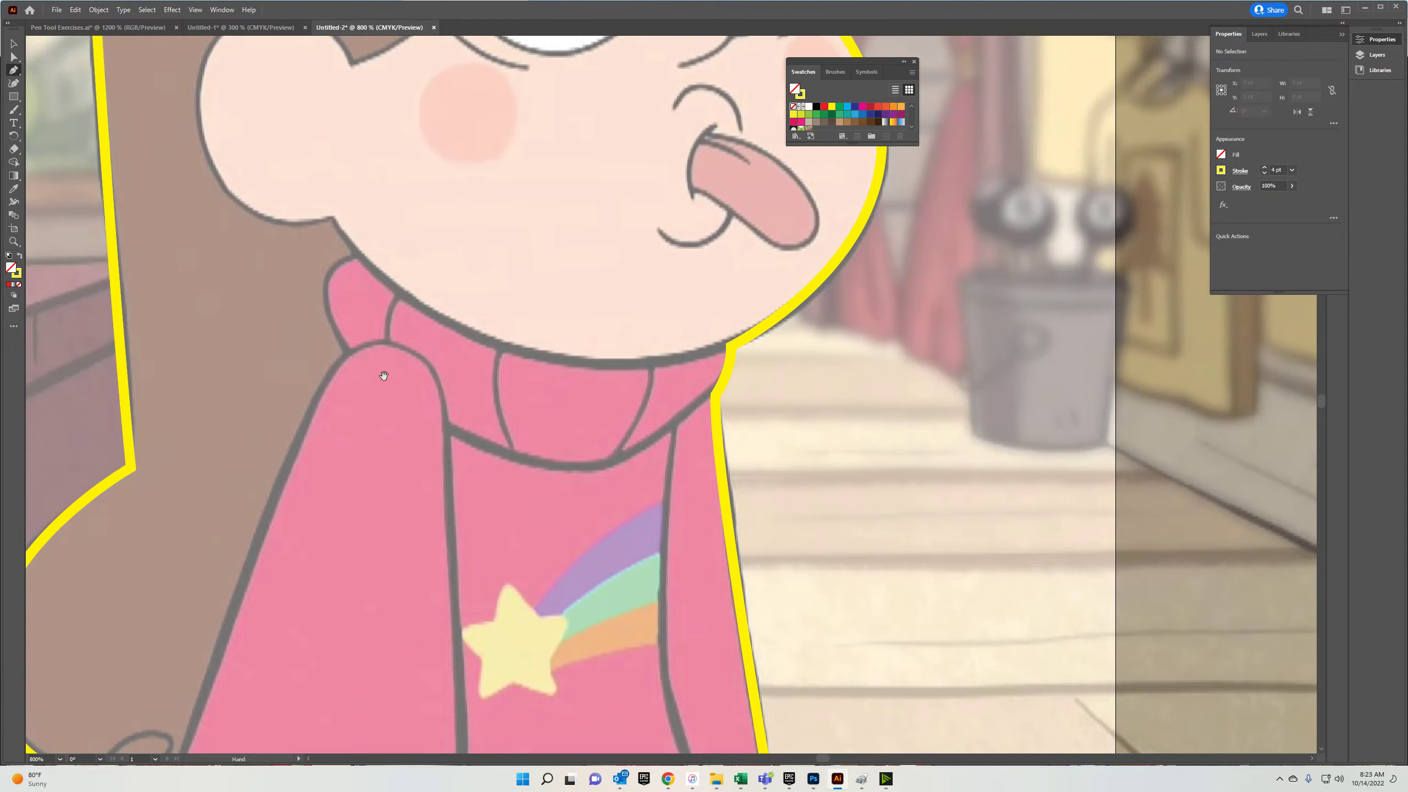
left_click_drag(374, 453, 700, 350)
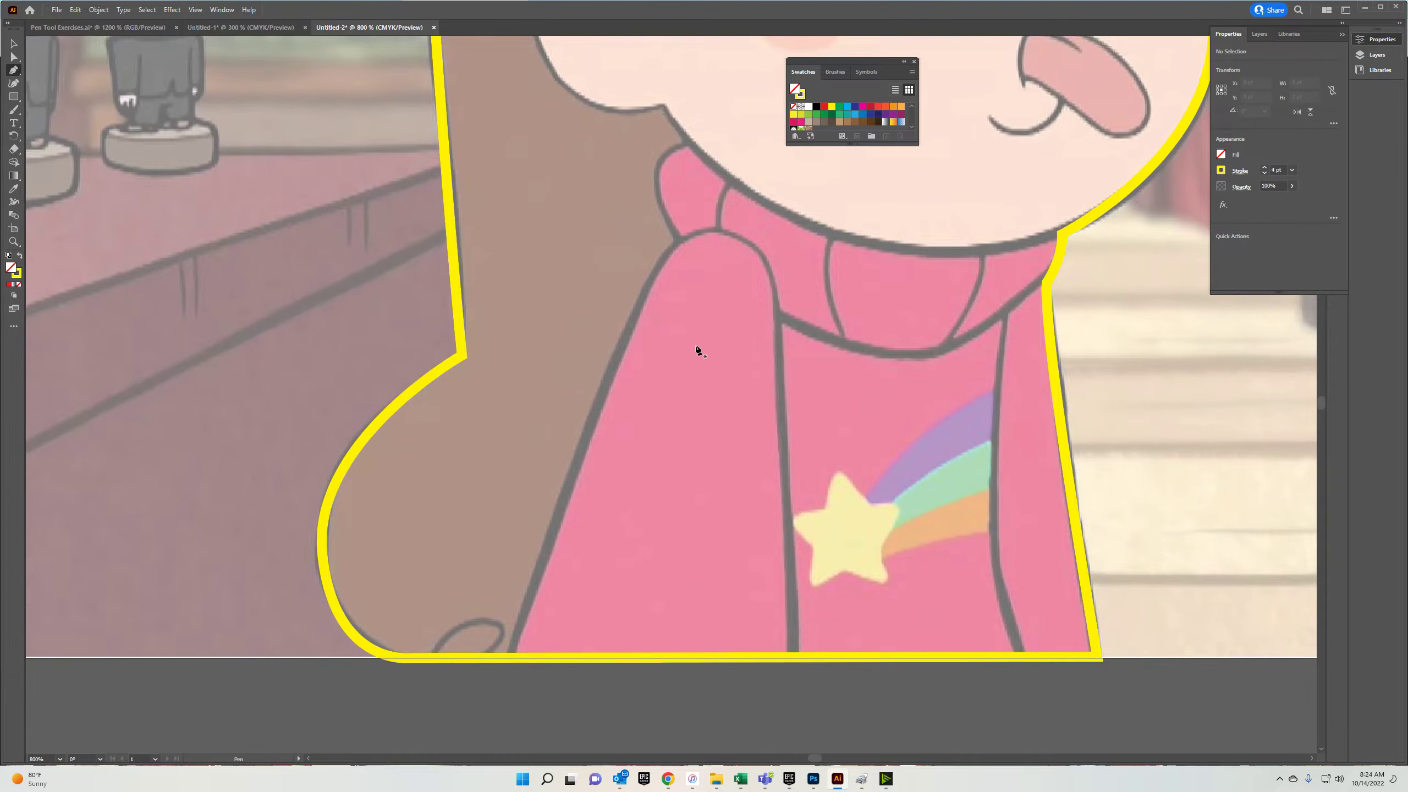
left_click_drag(742, 232, 637, 305)
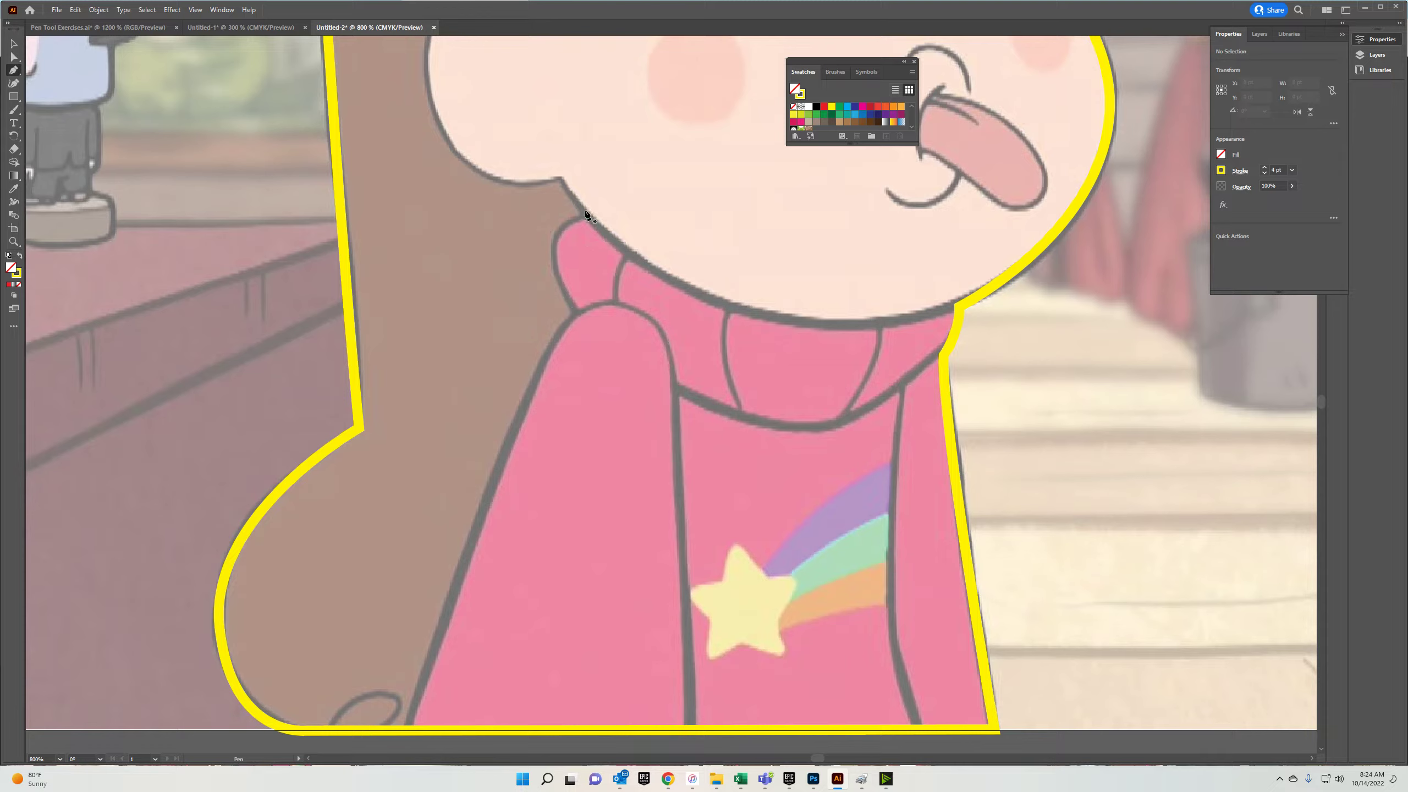
left_click(408, 731)
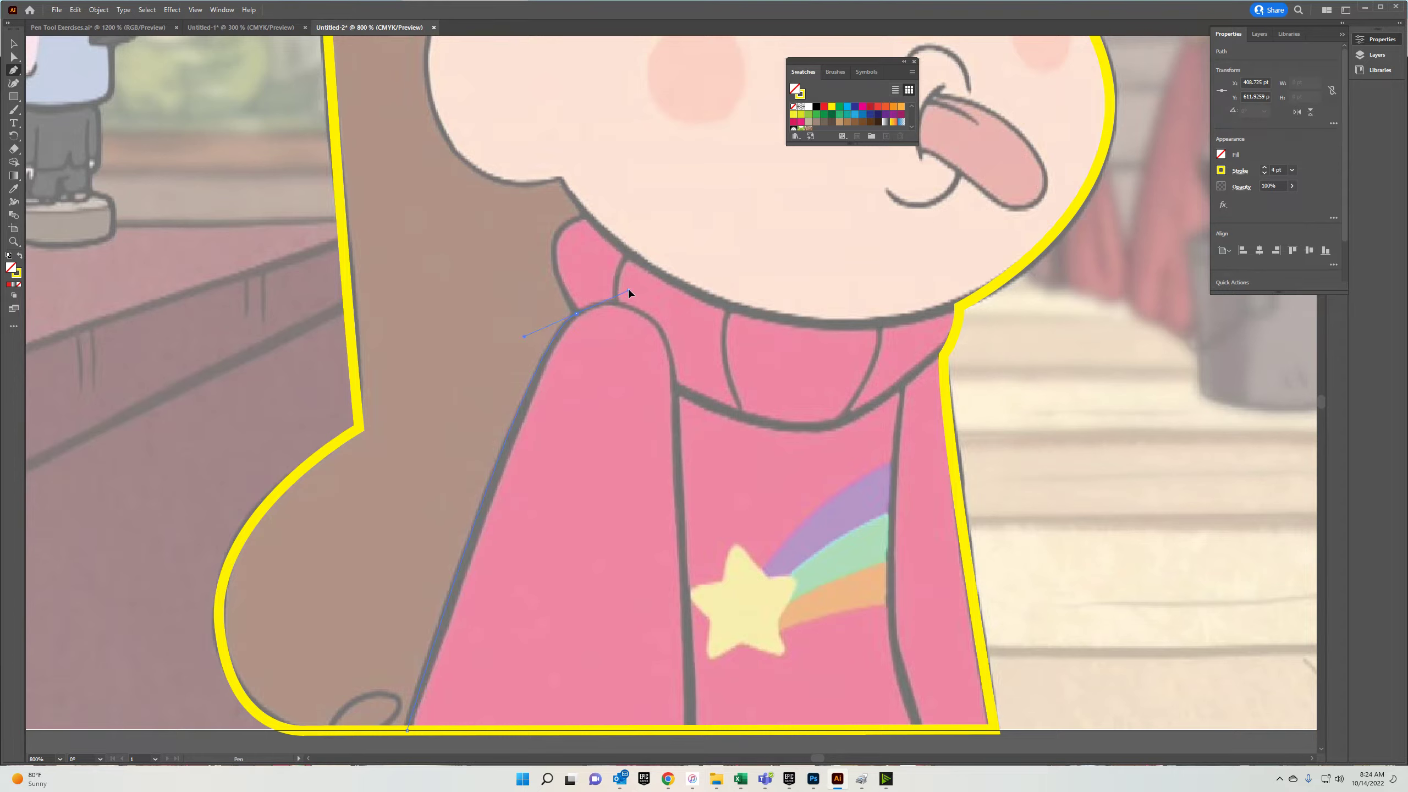
left_click_drag(628, 289, 627, 289)
left_click(577, 312)
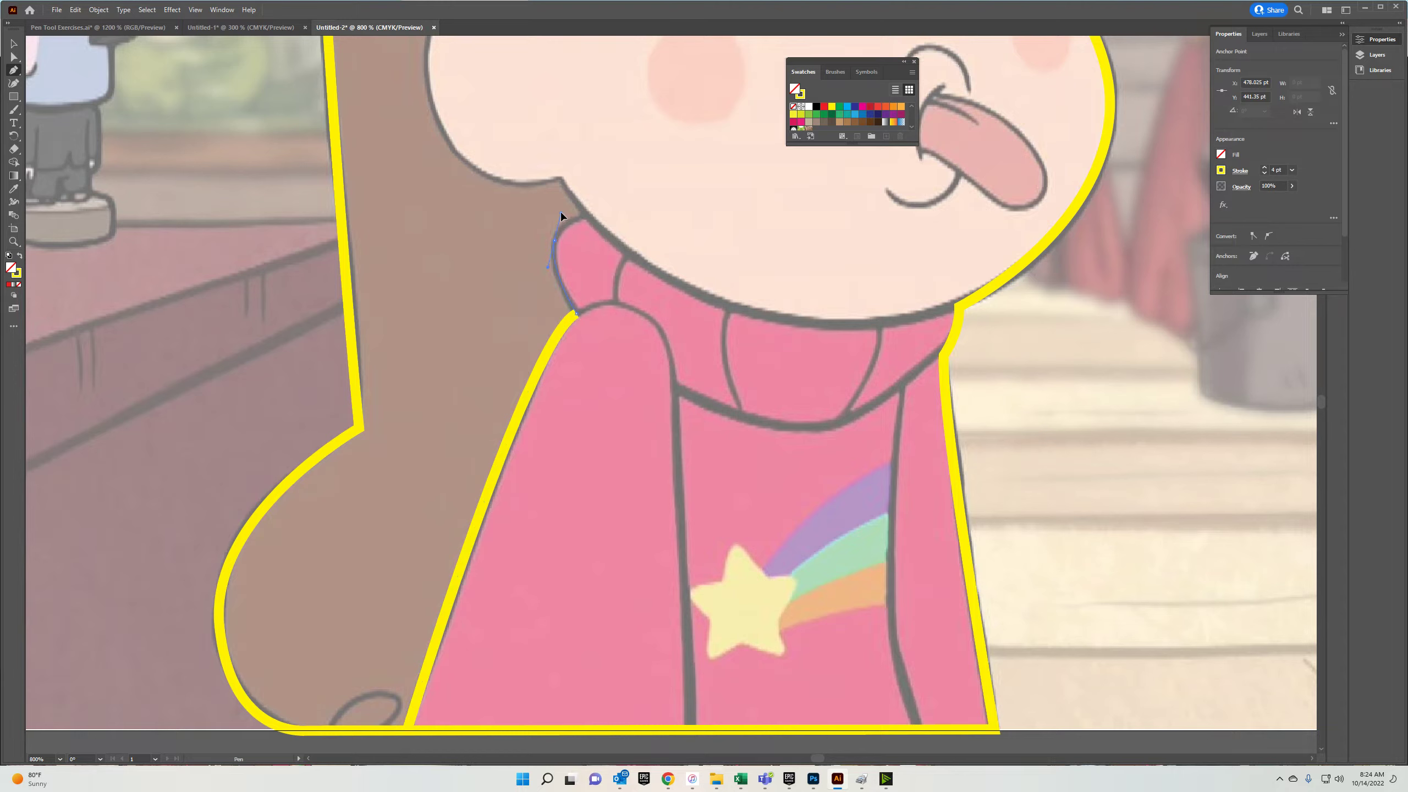
Trace the turtleneck's back fold and follow the jaw to the outer outline at the chin, ending the path there.
left_click_drag(561, 216, 562, 209)
left_click(590, 218)
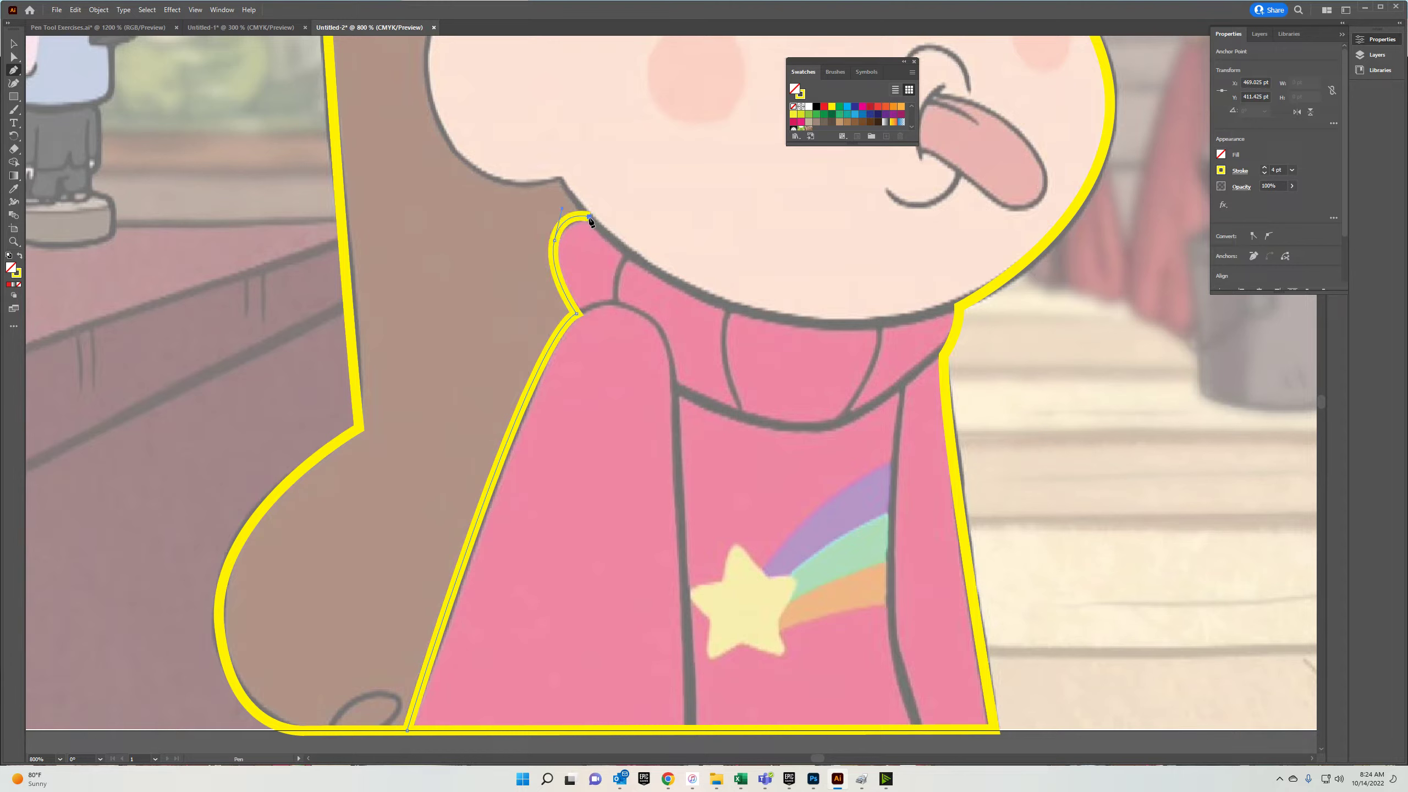
left_click_drag(957, 308, 1186, 242)
left_click(1055, 286, "ctrl")
Start a new path where the turtleneck meets the jaw and trace around the ear to where it meets the hairline.
left_click_drag(797, 393, 621, 498)
left_click_drag(628, 327, 850, 543)
left_click(635, 538)
left_click(607, 499)
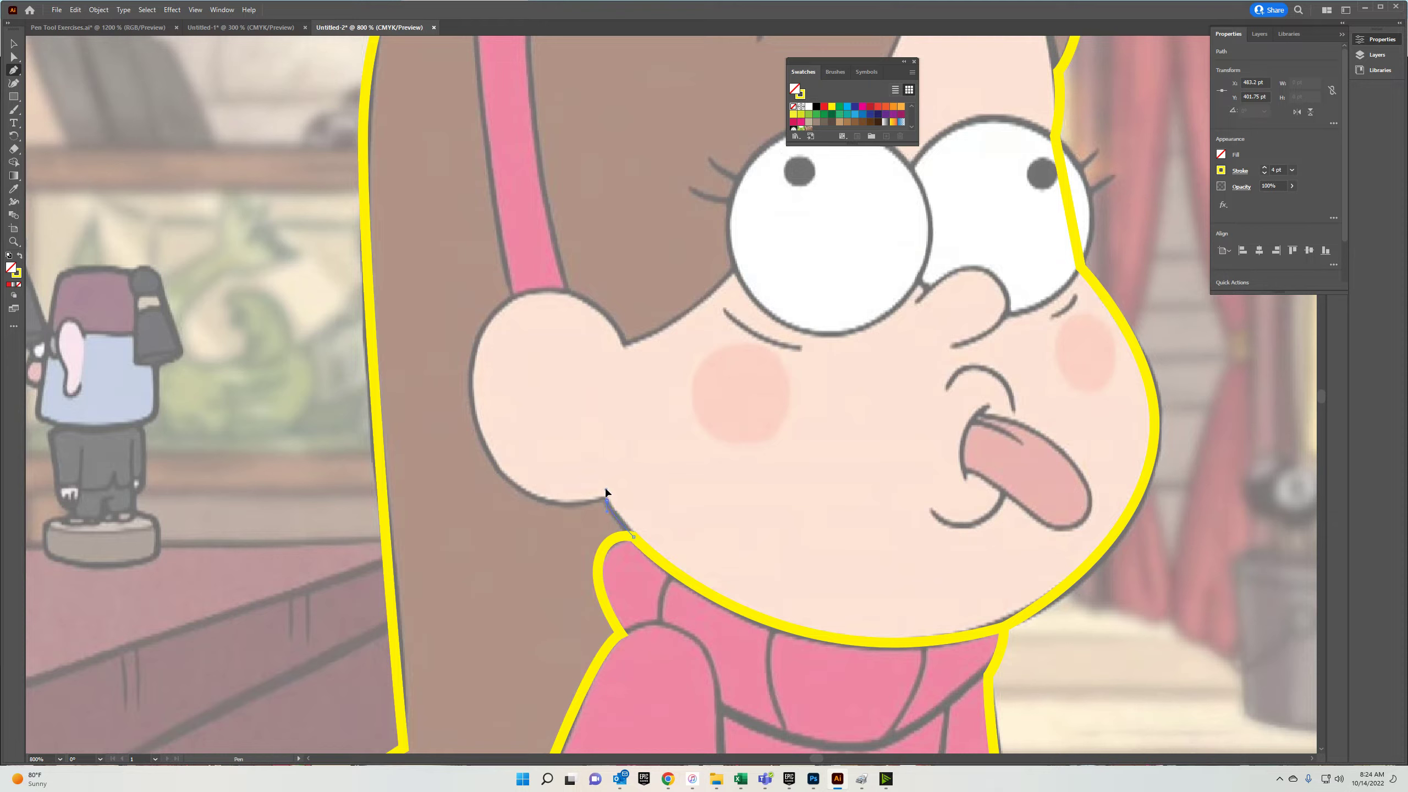
left_click_drag(607, 501, 512, 440)
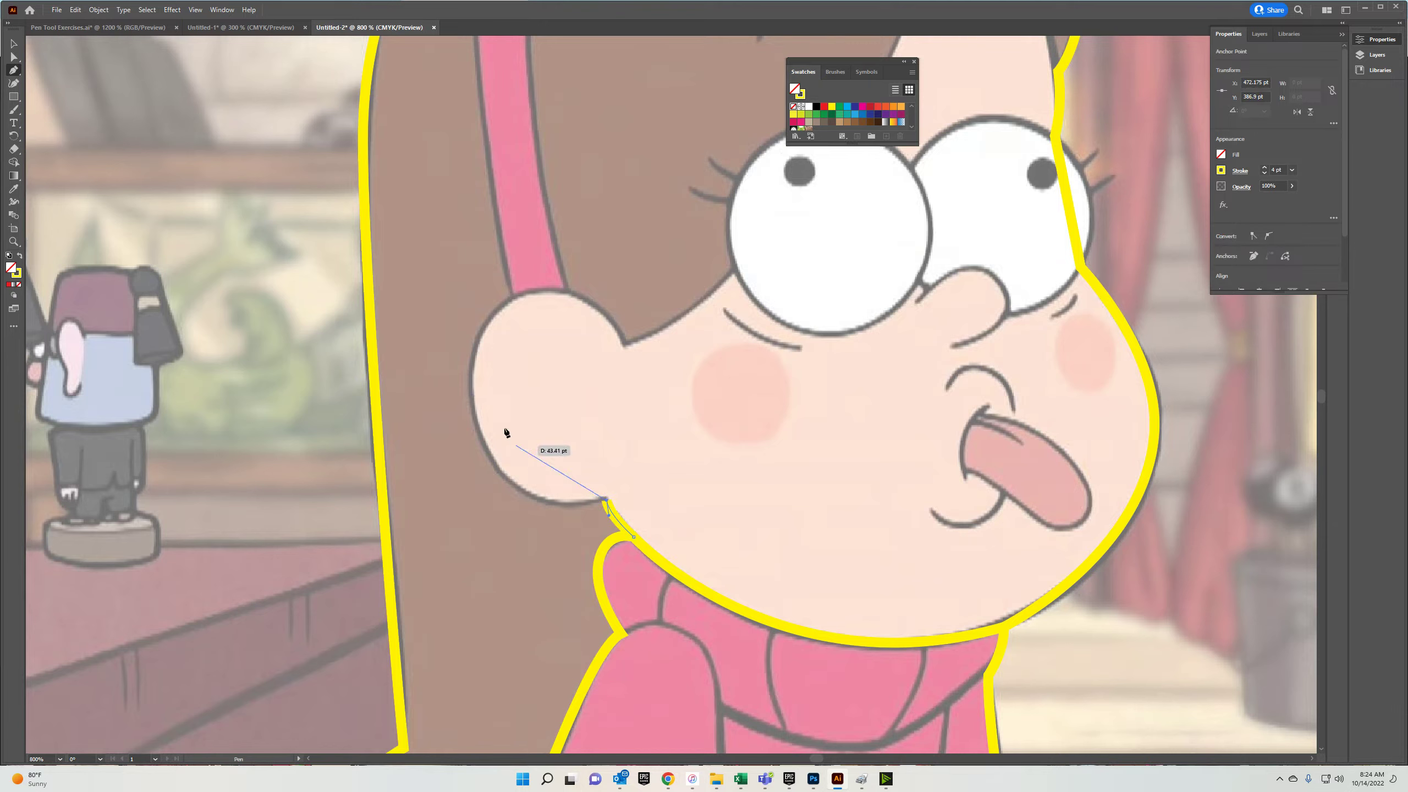
left_click_drag(471, 394, 467, 265)
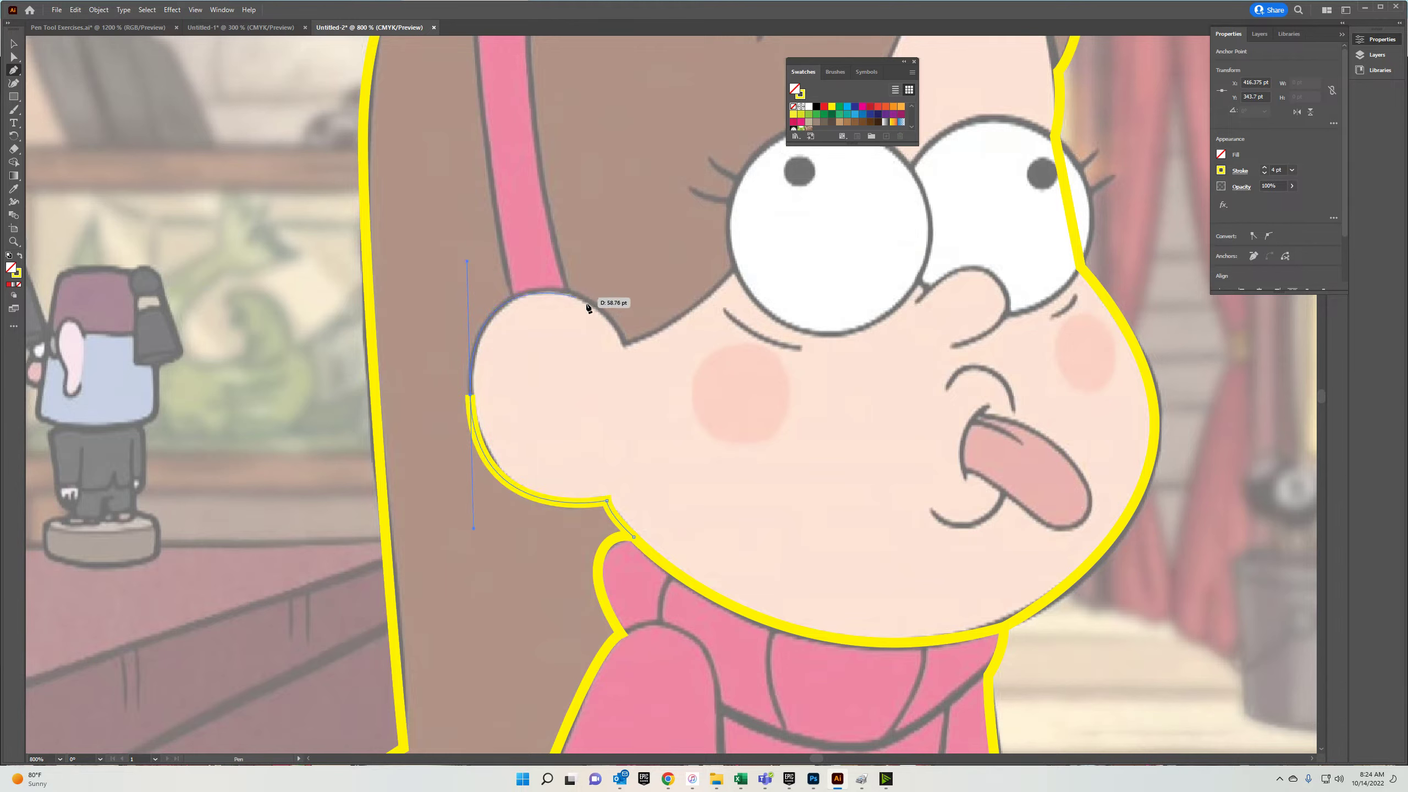
left_click_drag(555, 293, 573, 293)
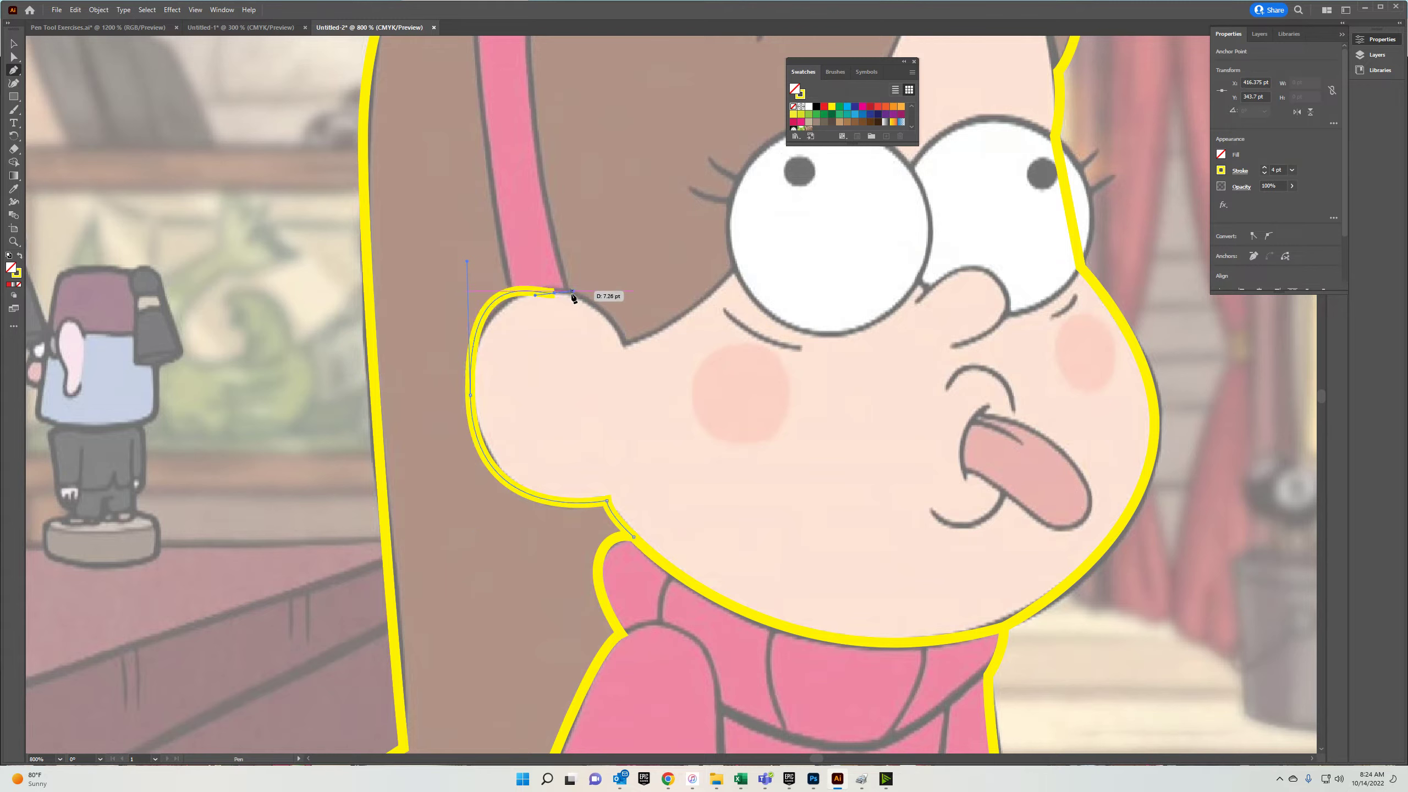
left_click_drag(630, 370, 630, 370)
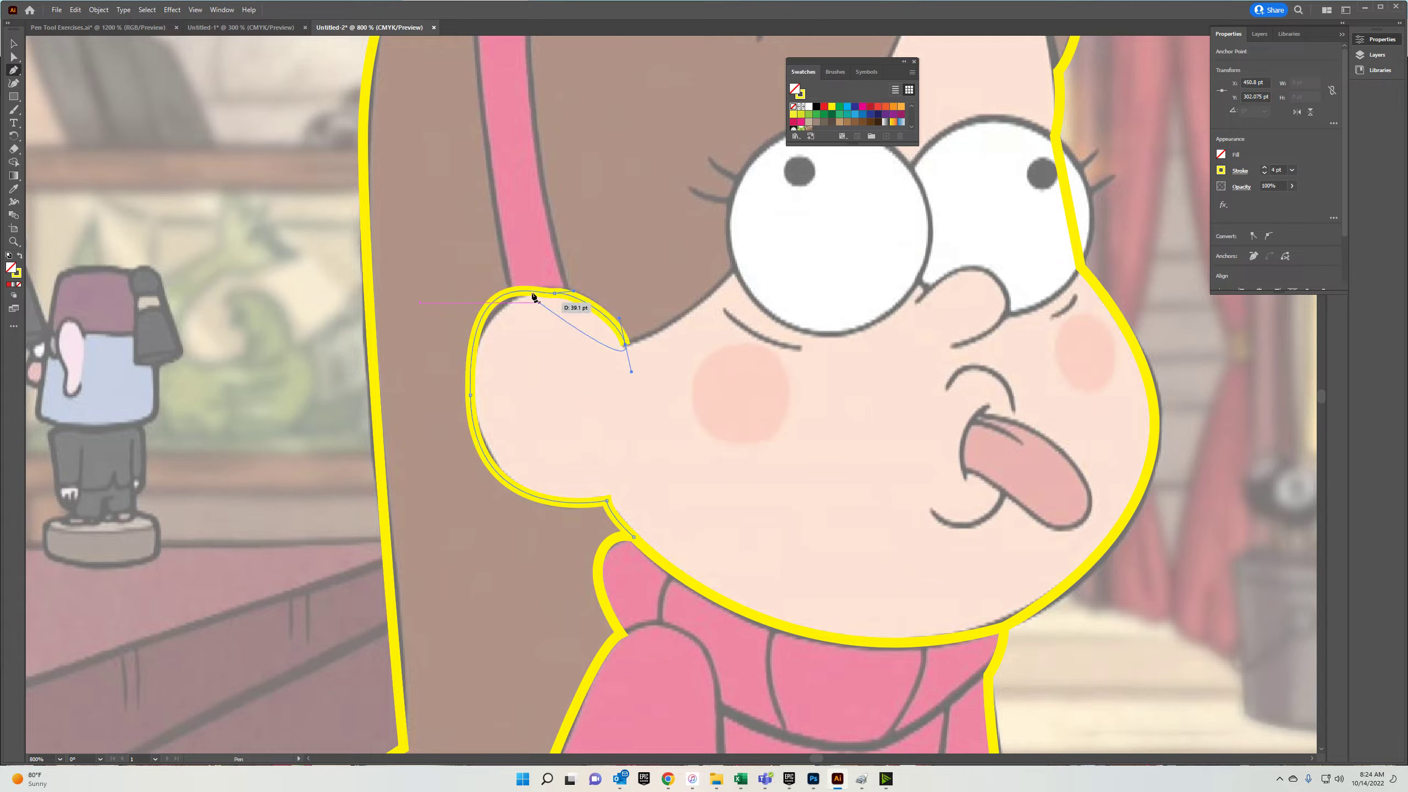
Adjust the ear's curve handles to fit the drawing and remove the outgoing handle from the path's last anchor.
left_click(469, 391, "ctrl")
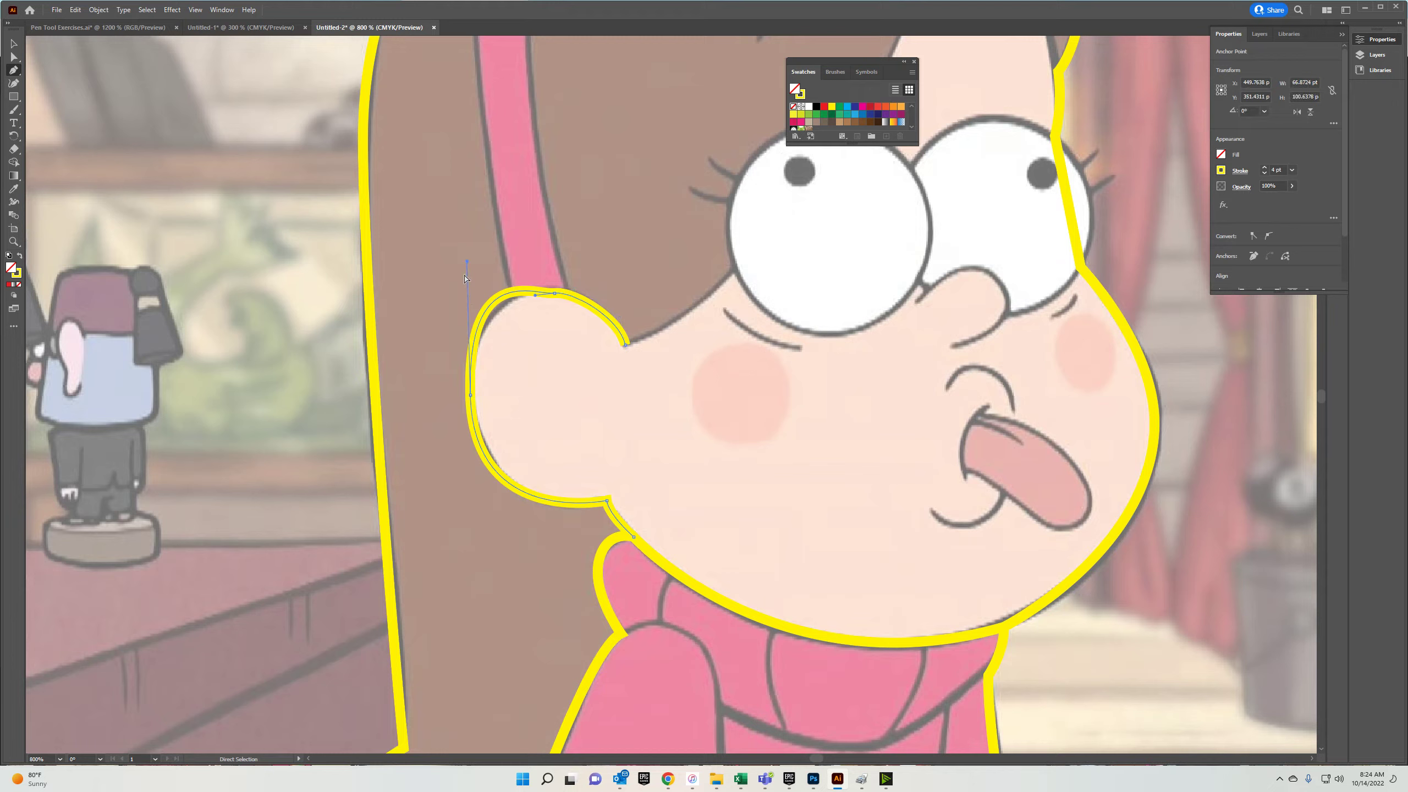
left_click_drag(468, 262, 523, 295)
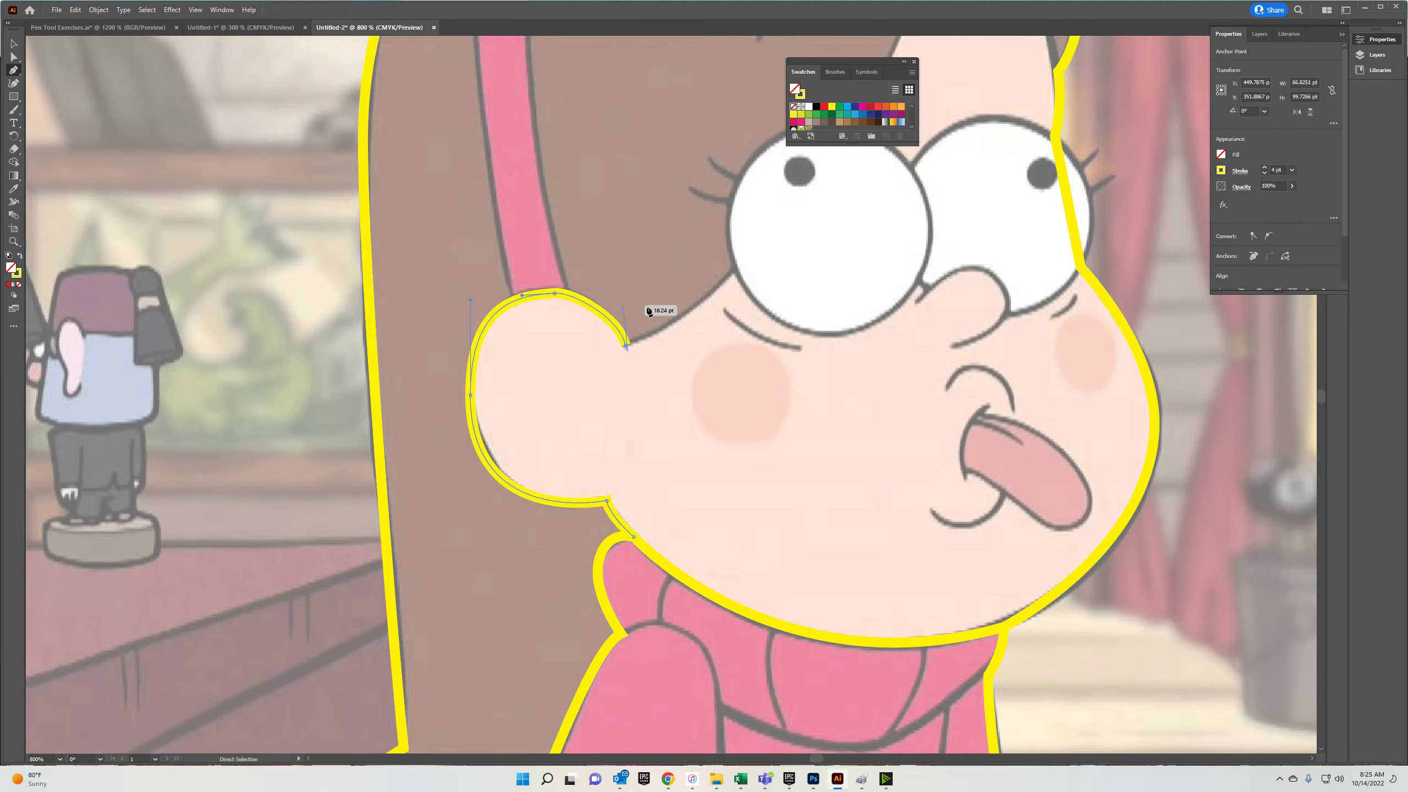
left_click(626, 344)
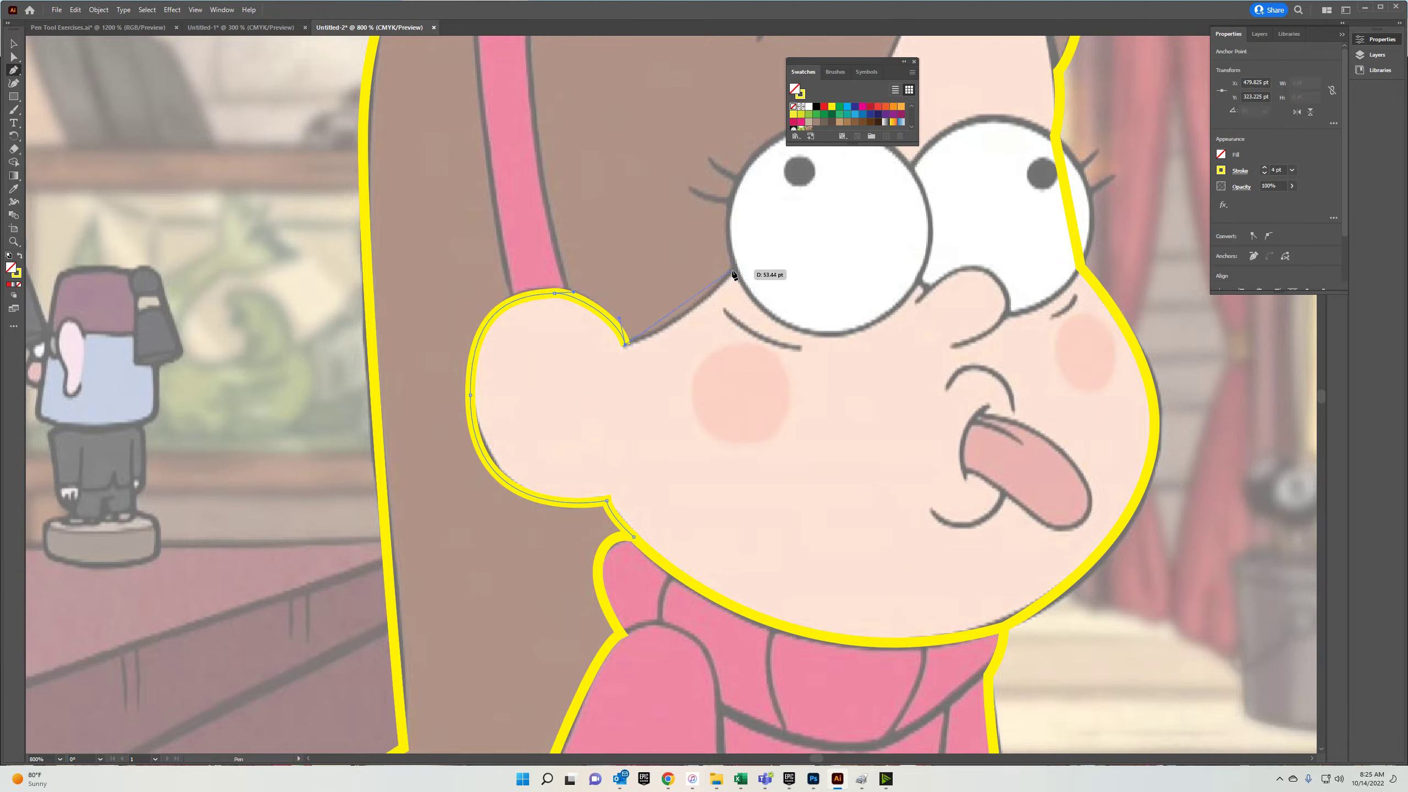
left_click_drag(743, 236, 751, 240)
key("space")
mouse_move(864, 253)
left_mouse_down()
mouse_move(748, 402)
mouse_move(739, 551)
left_mouse_up()
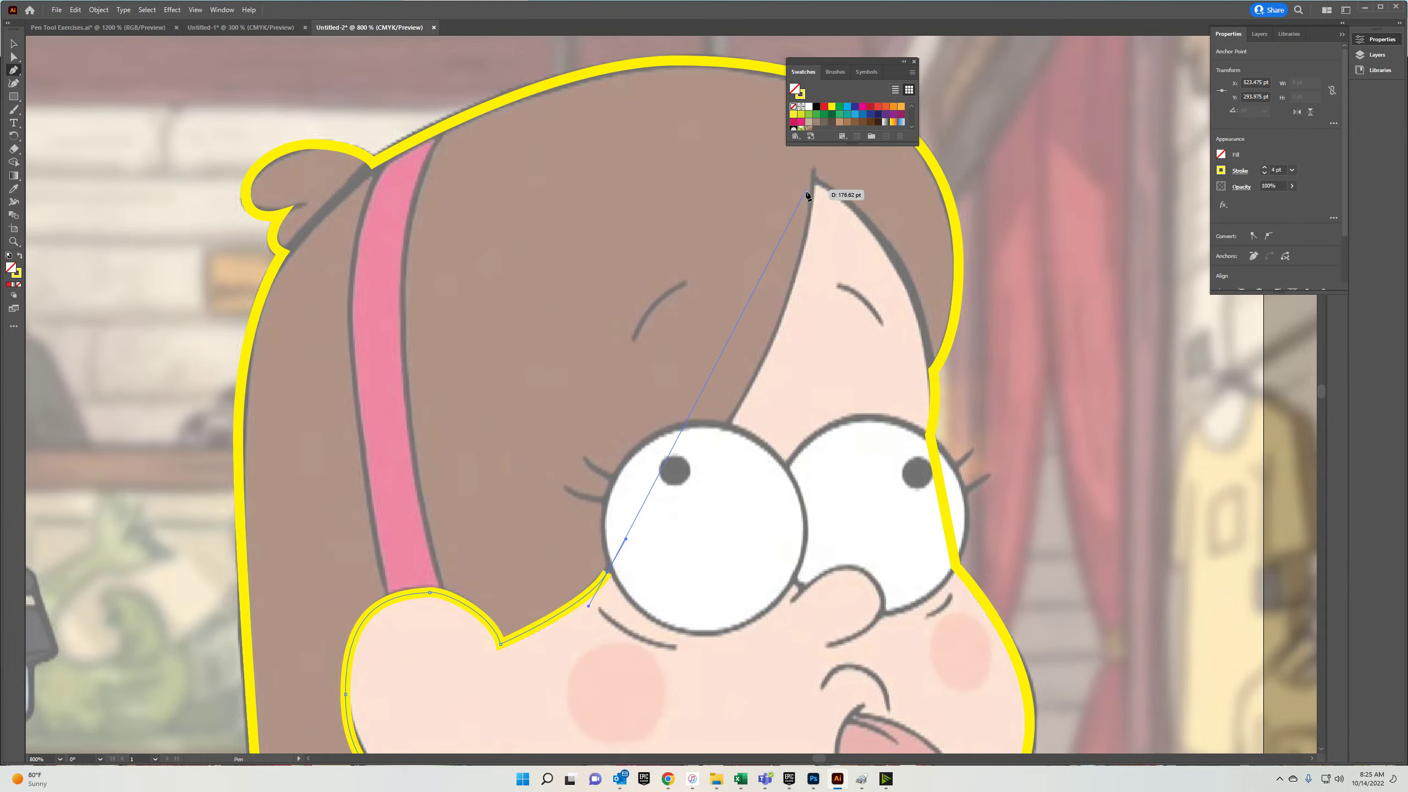
key("ctrl+z")
Extend the path from the ear along the hairline and across the eye to the hair part's tip with one curve.
key("space")
left_click_drag(860, 210, 707, 175)
scroll(708, 317, "down", 2)
scroll(708, 317, "down", 1)
left_click(691, 305)
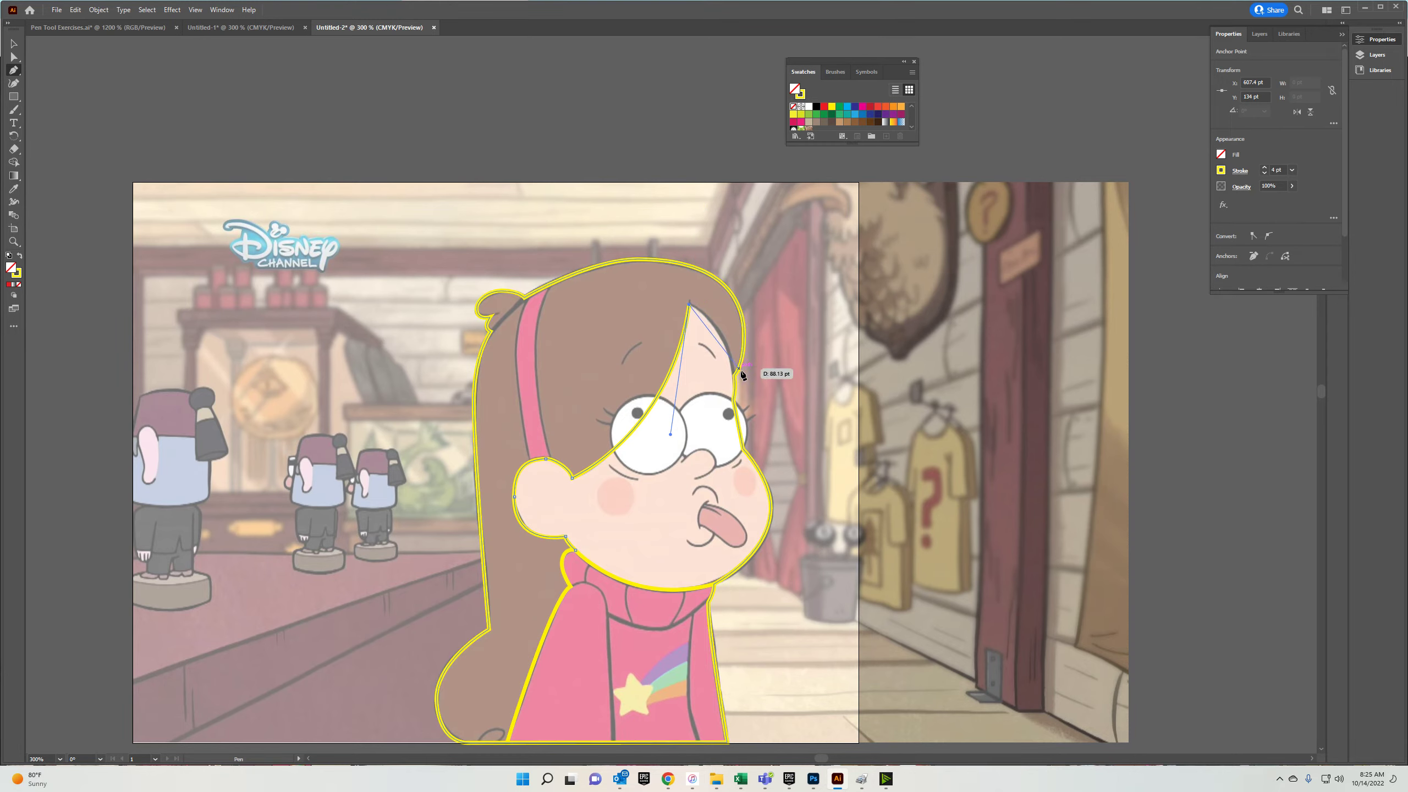
Extend the face path from the hair part's tip to the outer outline at the forehead, finishing the path with one curve and deselecting it.
left_click_drag(735, 377, 742, 422)
left_click_drag(698, 493, 706, 412)
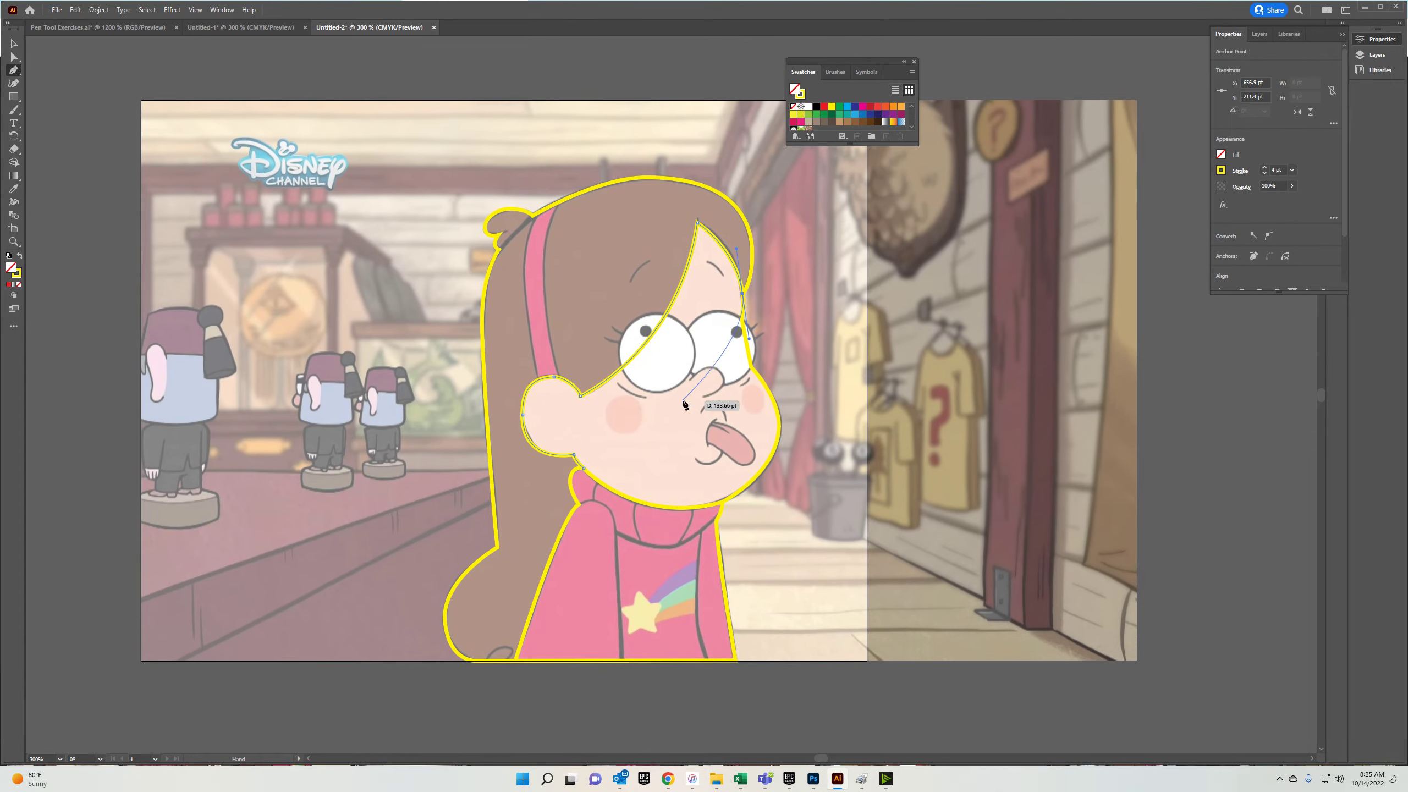
left_click(733, 409, "ctrl")
left_click(697, 416, "ctrl")
left_click(16, 44)
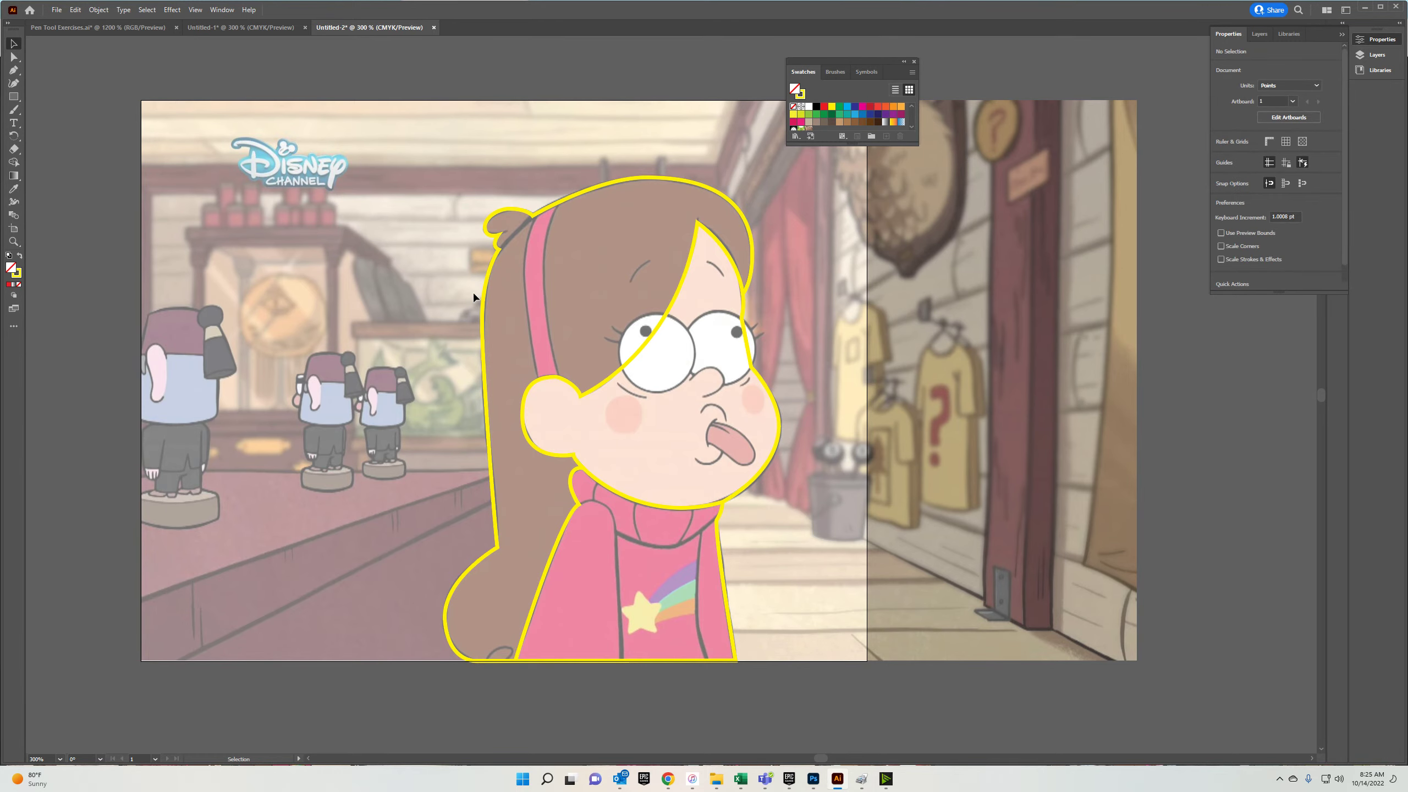
left_click_drag(346, 355, 564, 344)
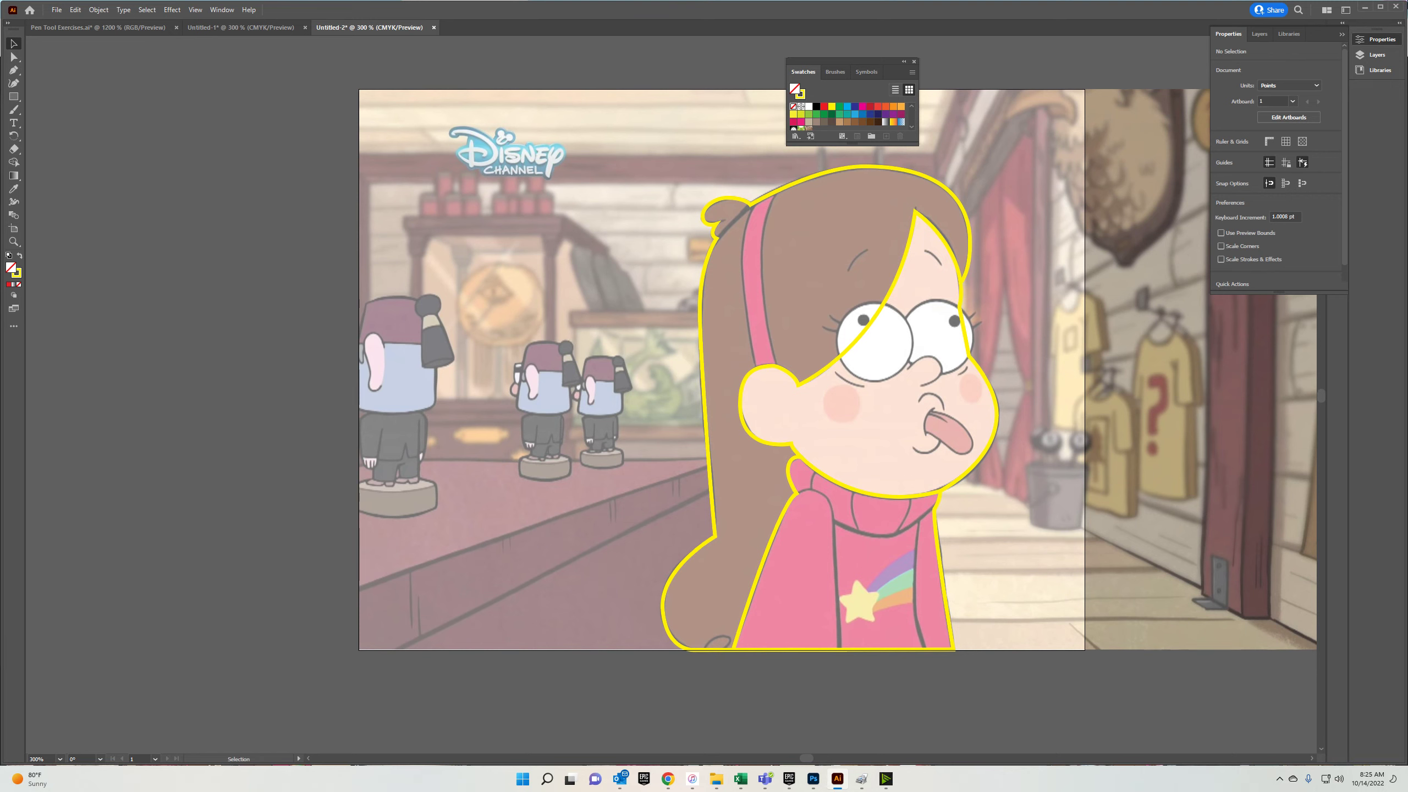
left_click(918, 227)
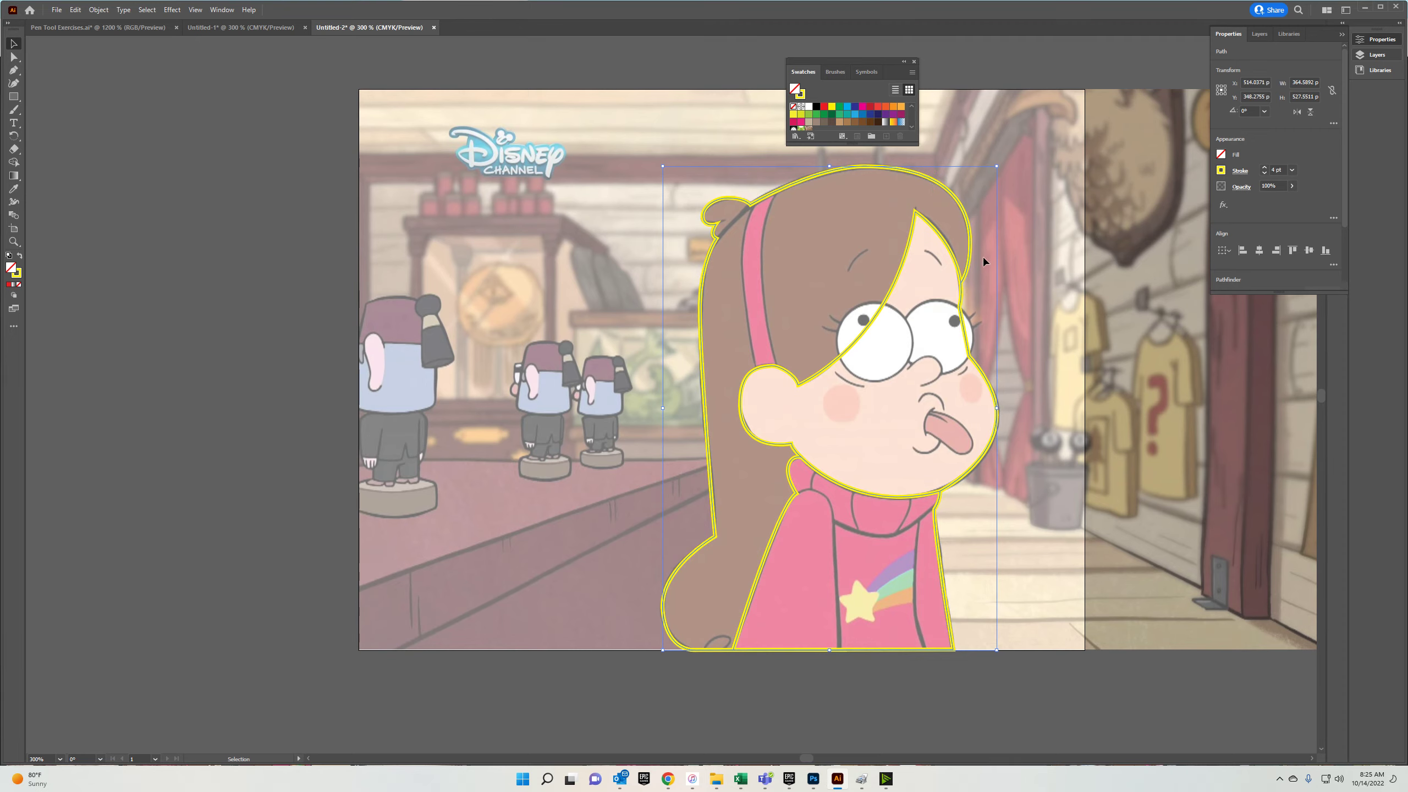
left_click_drag(1014, 270, 774, 297)
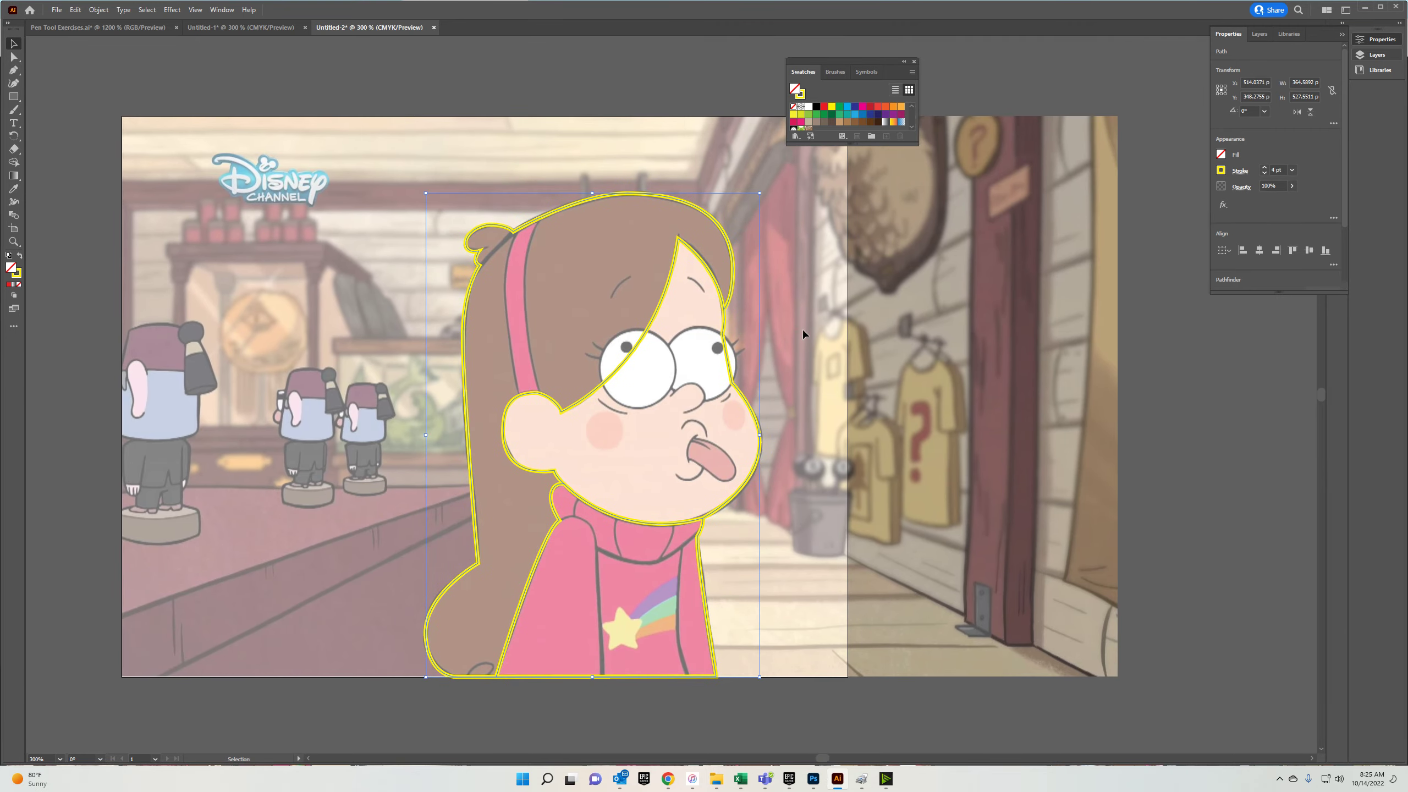
Trace both eyes with overlapping circles about 81 pt across using the Ellipse tool and its yellow outline.
left_click(14, 96)
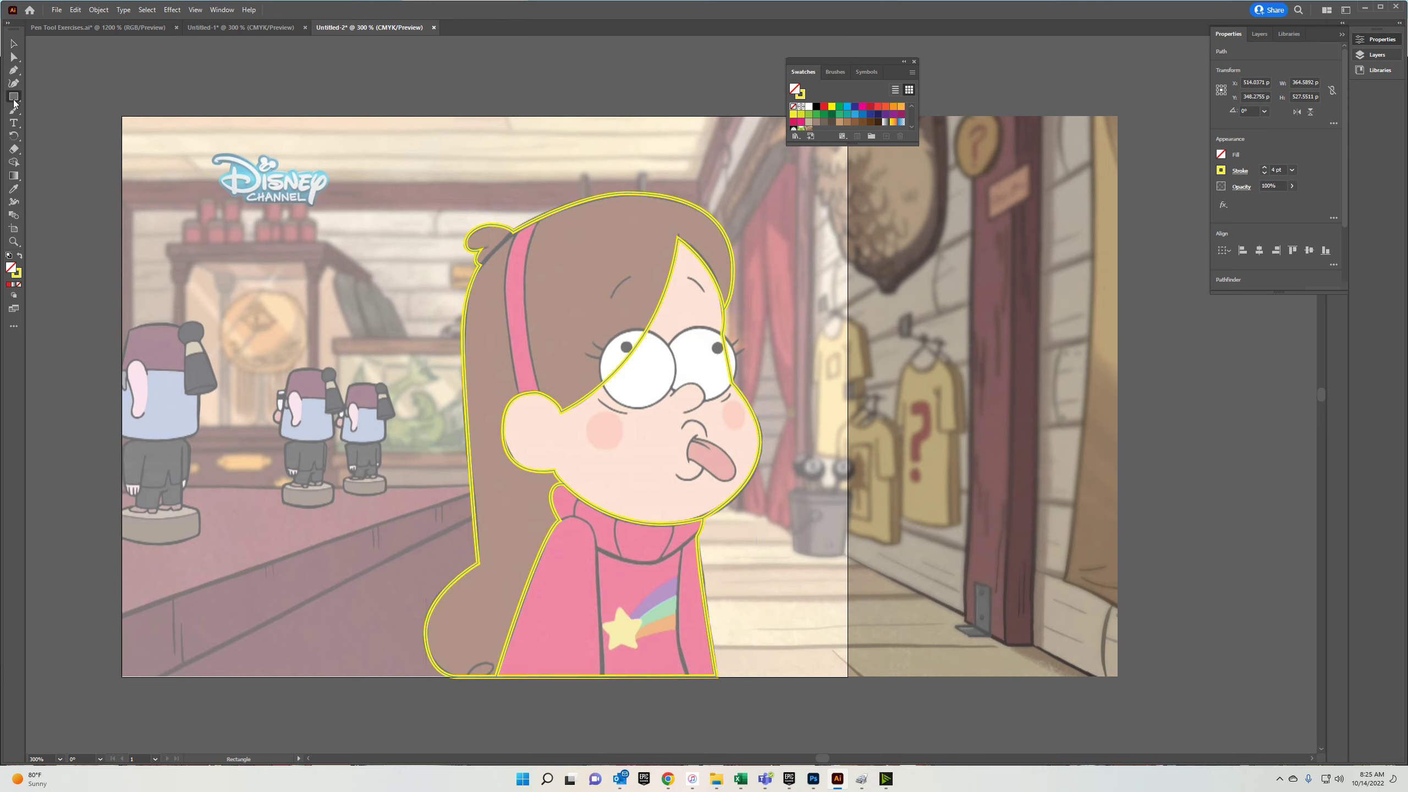
left_click(61, 118)
left_click_drag(637, 368, 721, 340)
key("v")
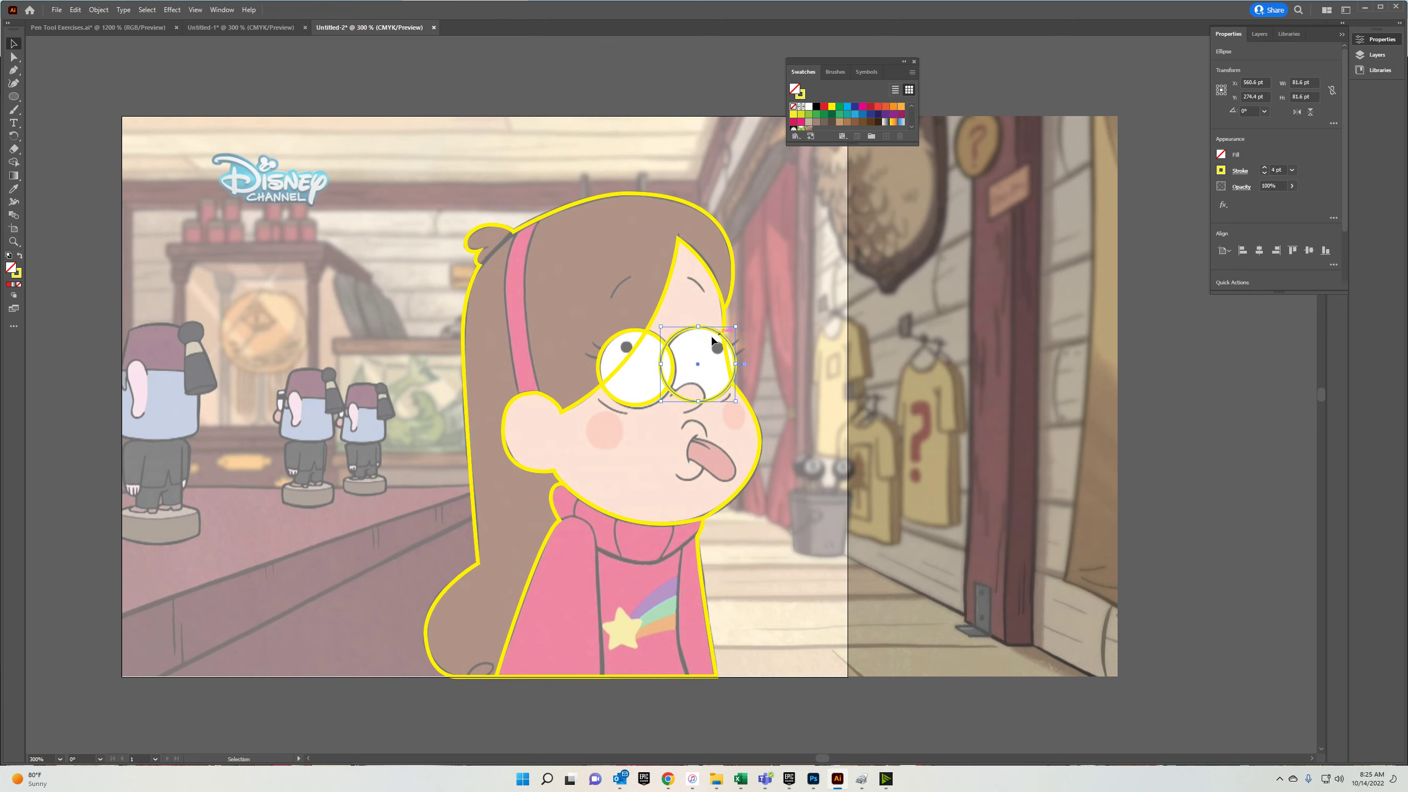
scroll(670, 409, "down", 3)
scroll(669, 409, "right", 2)
left_click(640, 423)
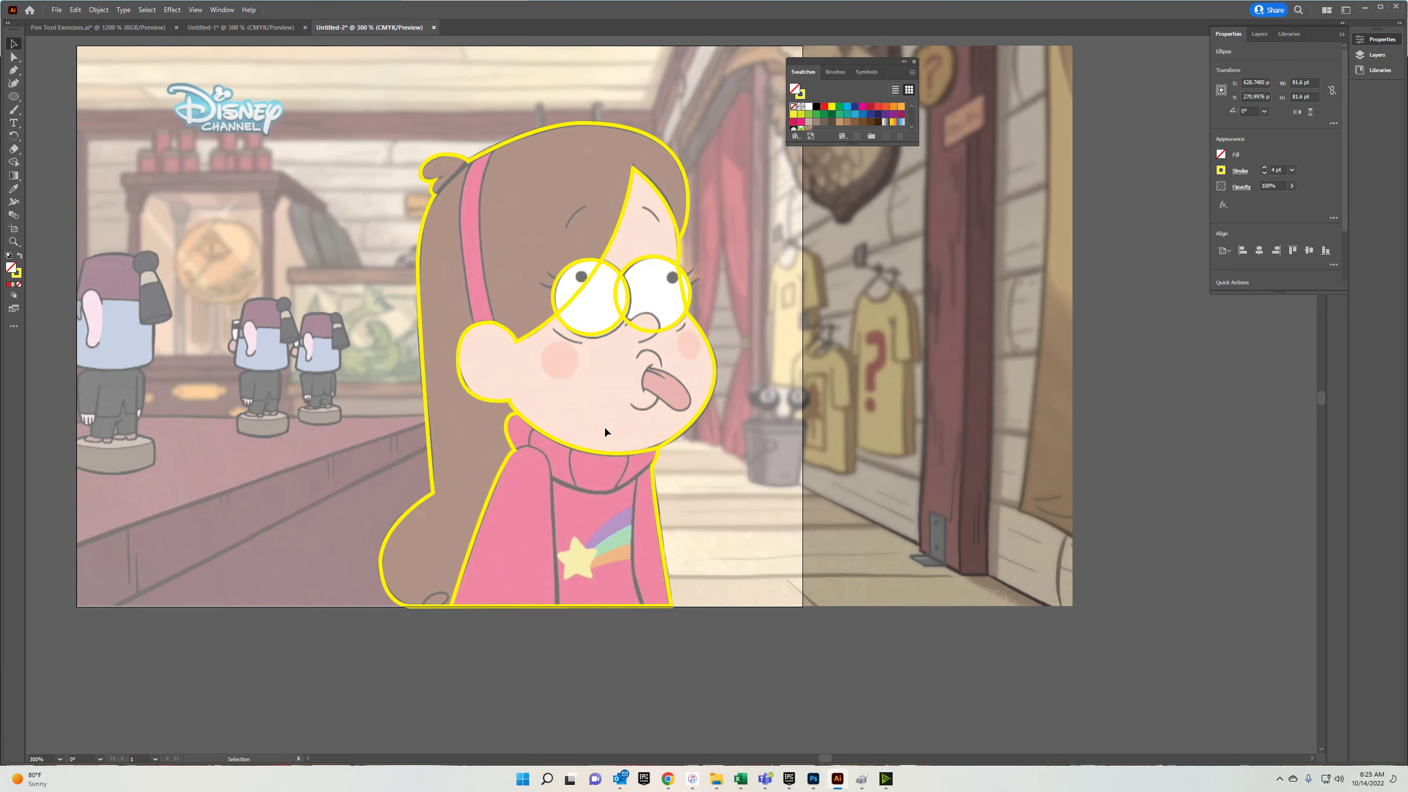
key("p")
scroll(458, 546, "up", 5)
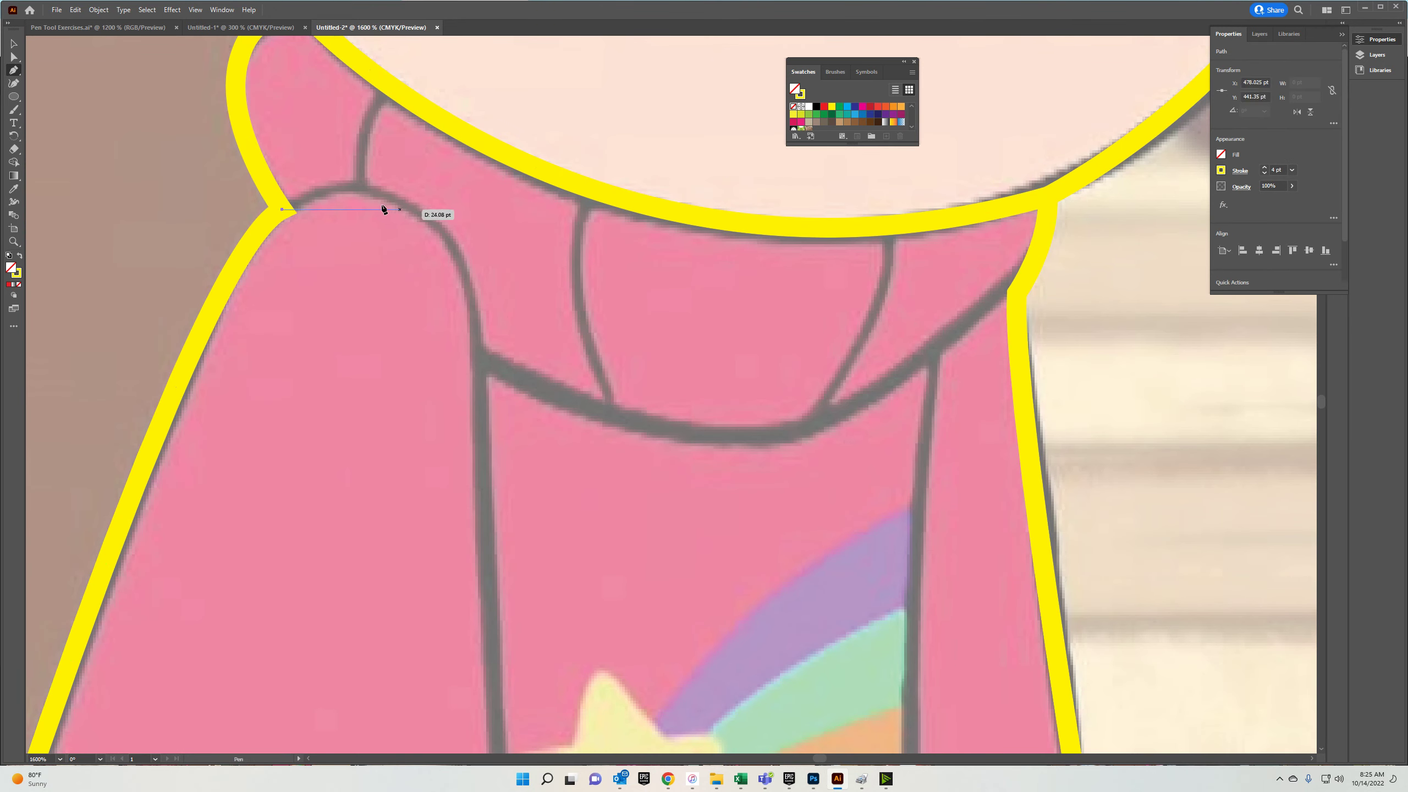
left_click(283, 211)
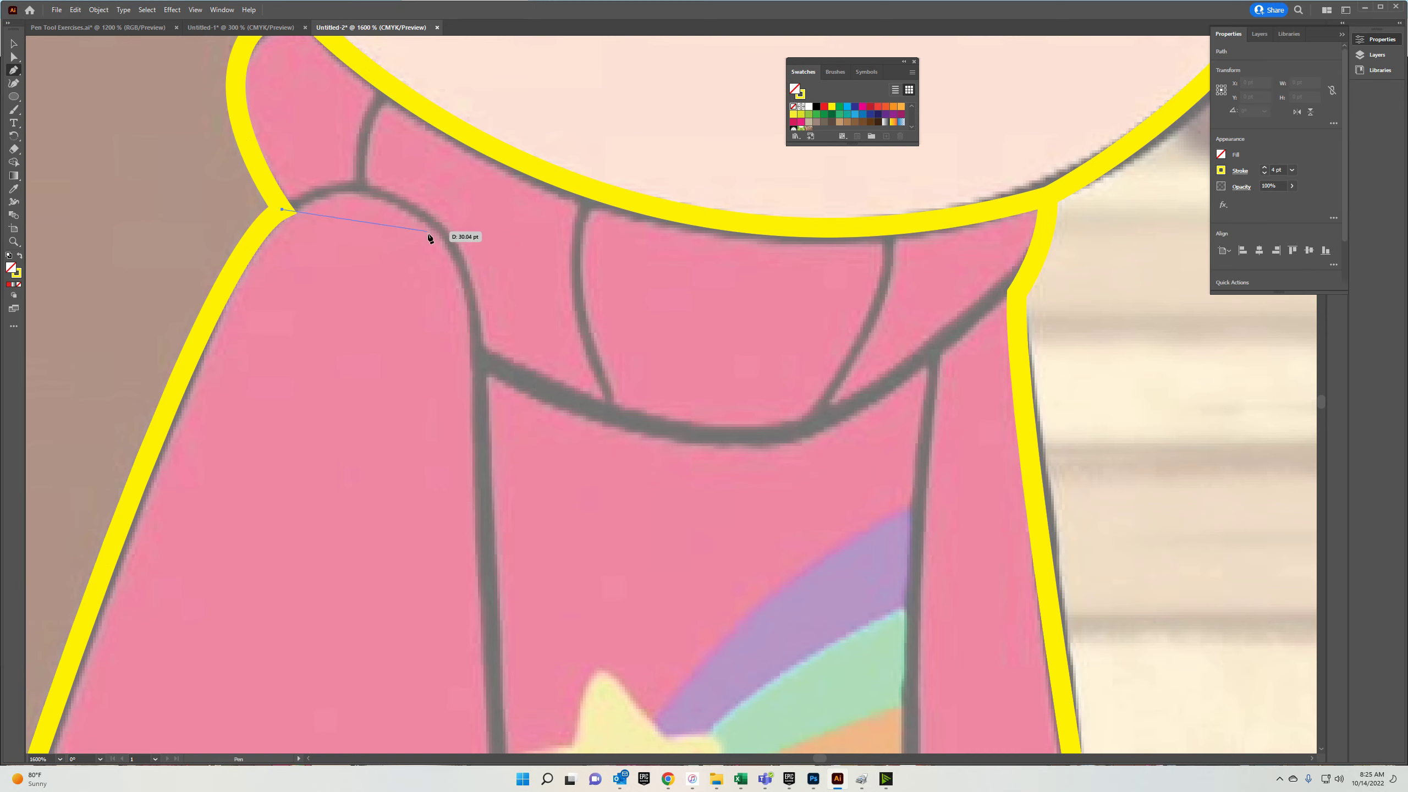
key("ctrl+z")
scroll(553, 365, "down", 1)
scroll(552, 364, "down", 5)
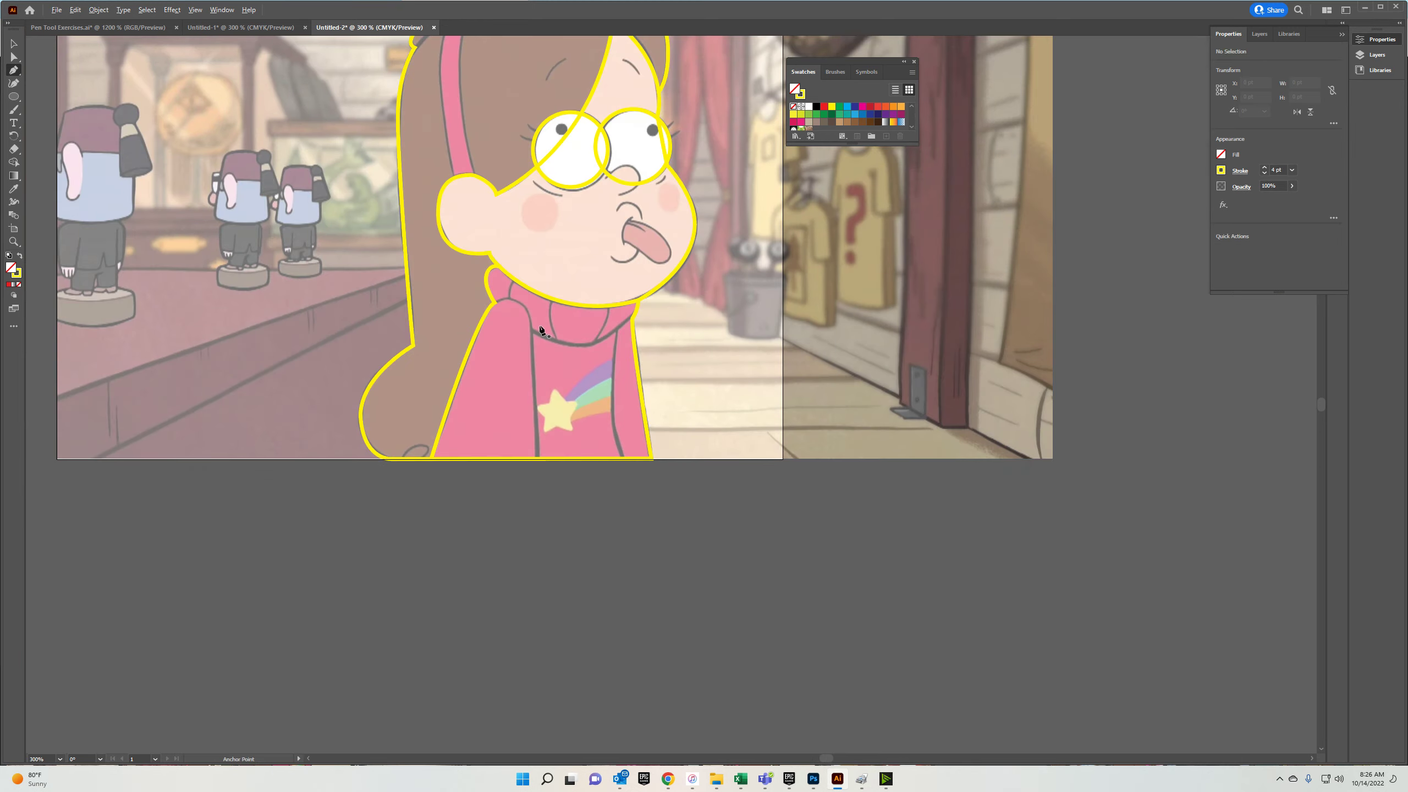